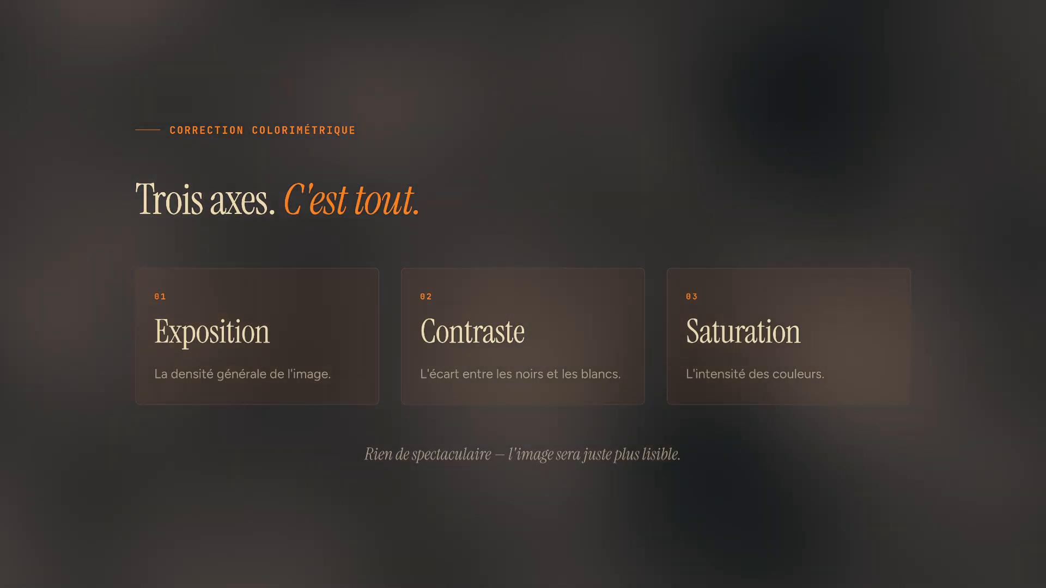
{"action": "key", "text": "Right"}
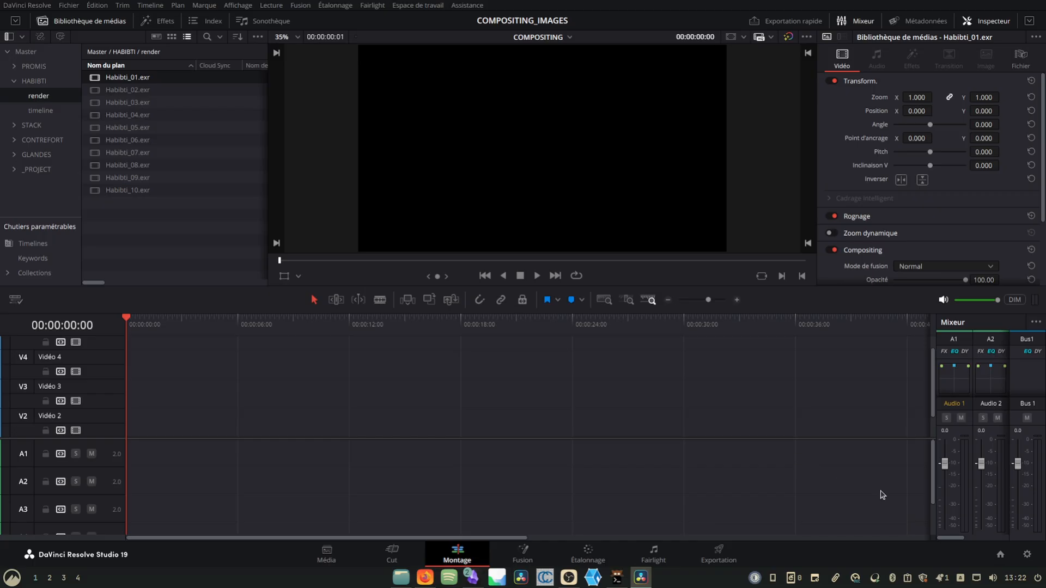
- Set the project's timeline resolution to a custom 6000 x 4000 pixels and save the project settings
{"action": "left_click", "coordinate": [1027, 554]}
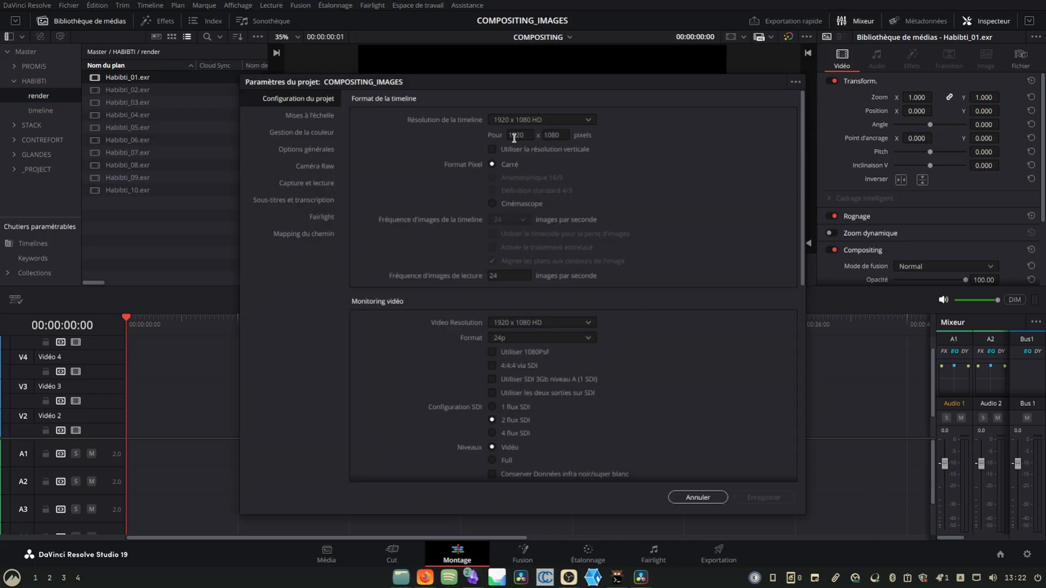
{"action": "left_click", "coordinate": [516, 136]}
{"action": "type", "text": "6000"}
{"action": "key", "text": "Tab"}
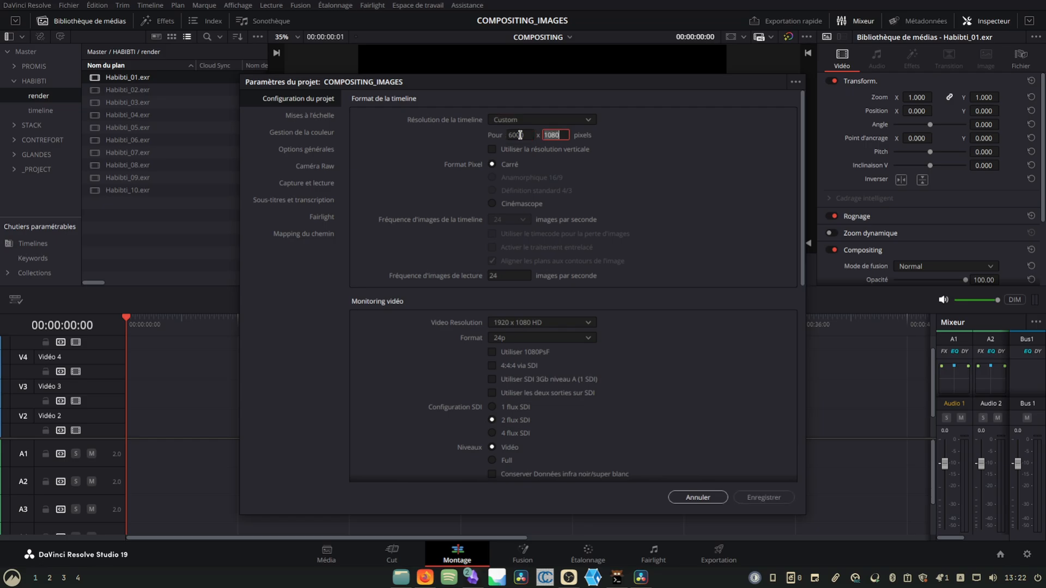
{"action": "type", "text": "4000"}
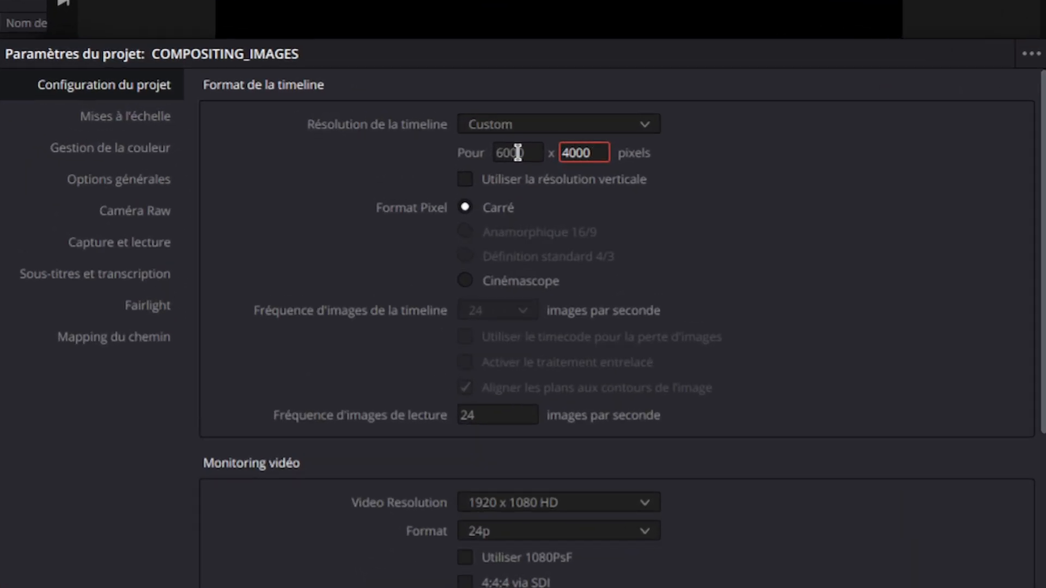
{"action": "left_click", "coordinate": [785, 488]}
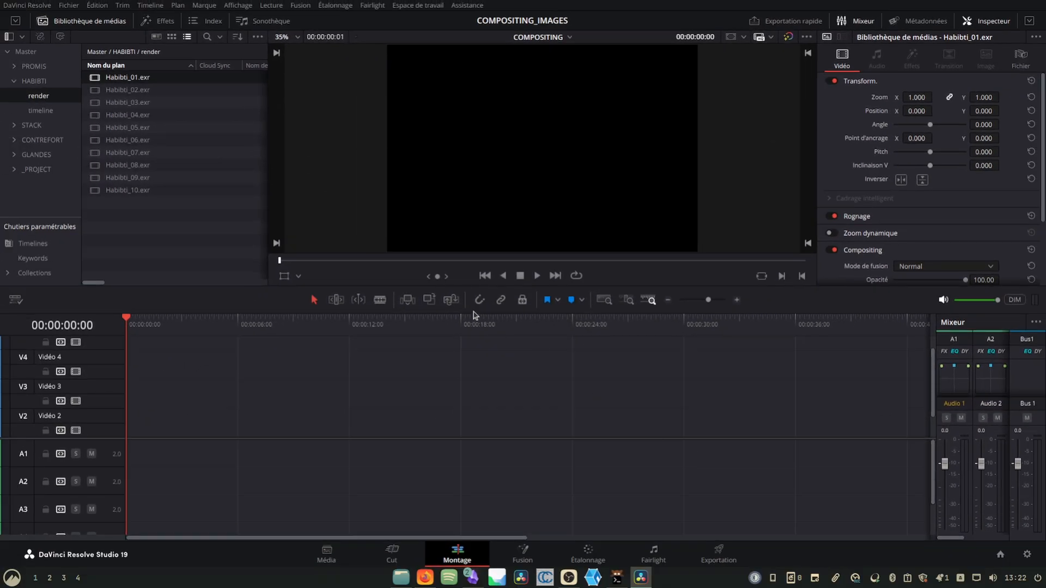
- Place all the Habibti EXR images, 01 to 10, one after another on track Vidéo 1 of the COMPOSITING timeline
{"action": "left_click_drag", "start_coordinate": [169, 220], "coordinate": [112, 80]}
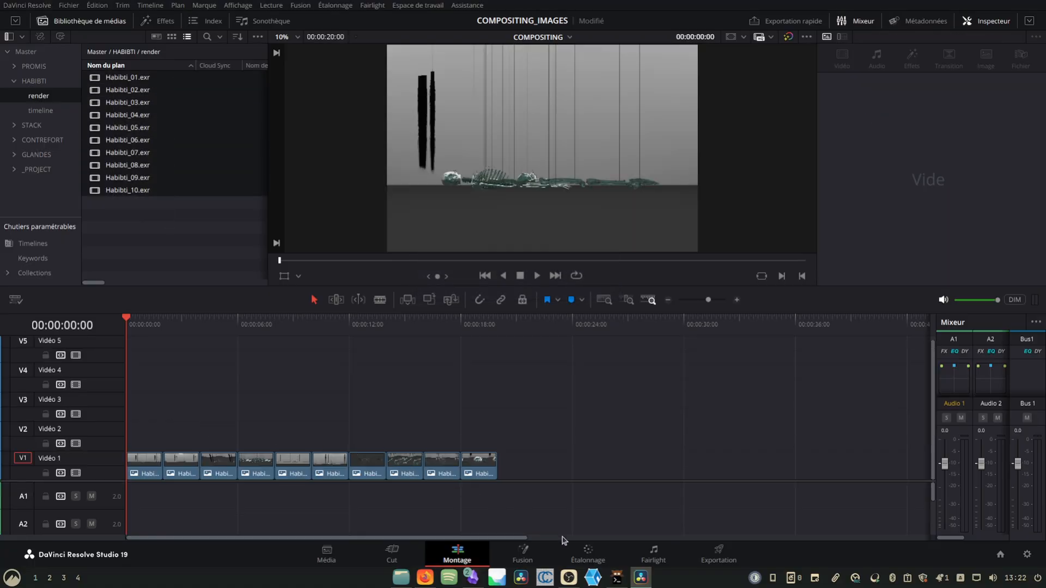
- Switch to colour grading and apply the VFX IO LUT Linear to Rec.709 to the LUT node
{"action": "left_click", "coordinate": [588, 551]}
{"action": "right_click", "coordinate": [335, 96]}
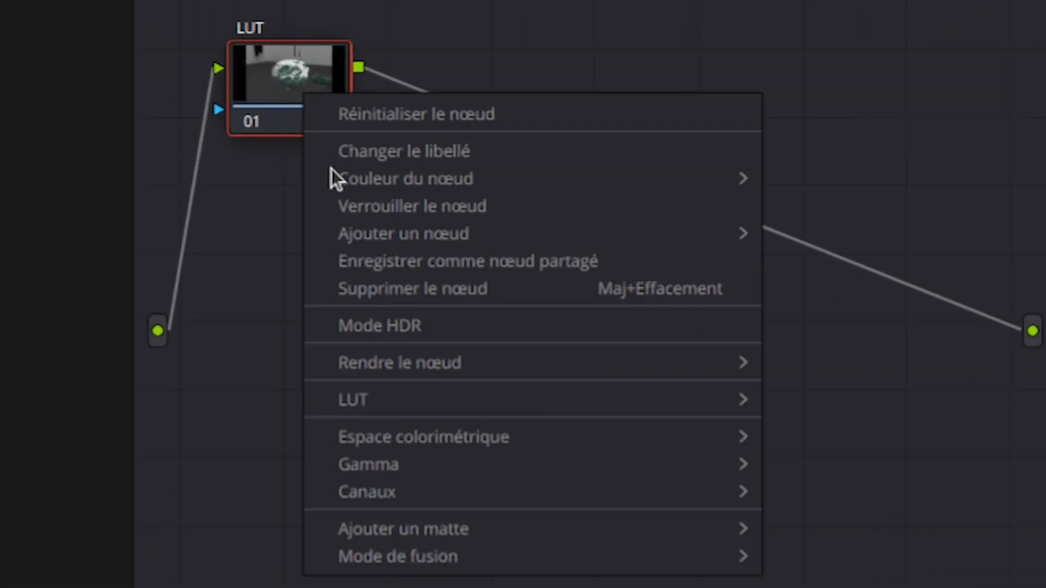
{"action": "mouse_move", "coordinate": [527, 400]}
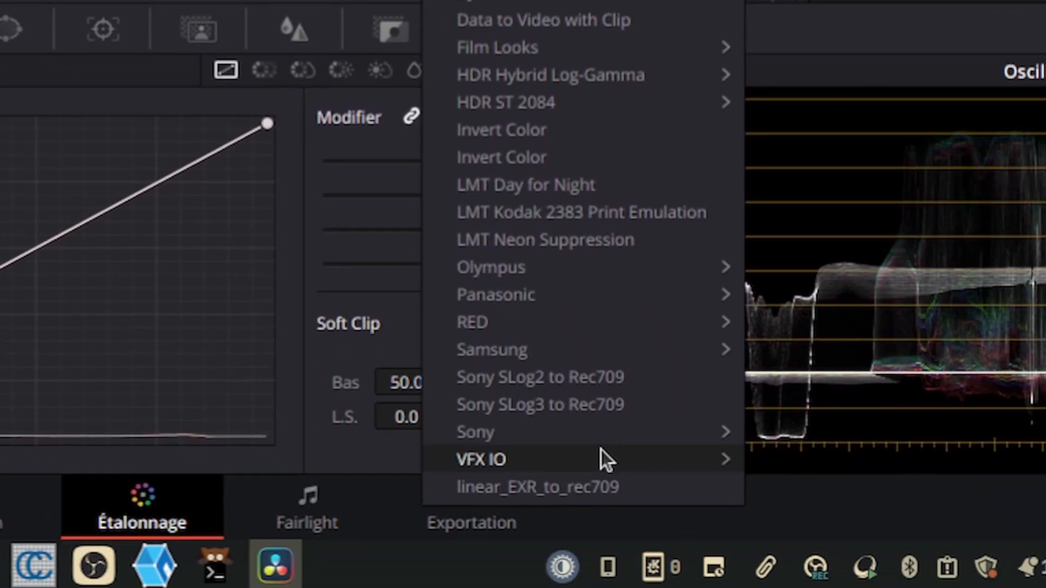
{"action": "mouse_move", "coordinate": [640, 461]}
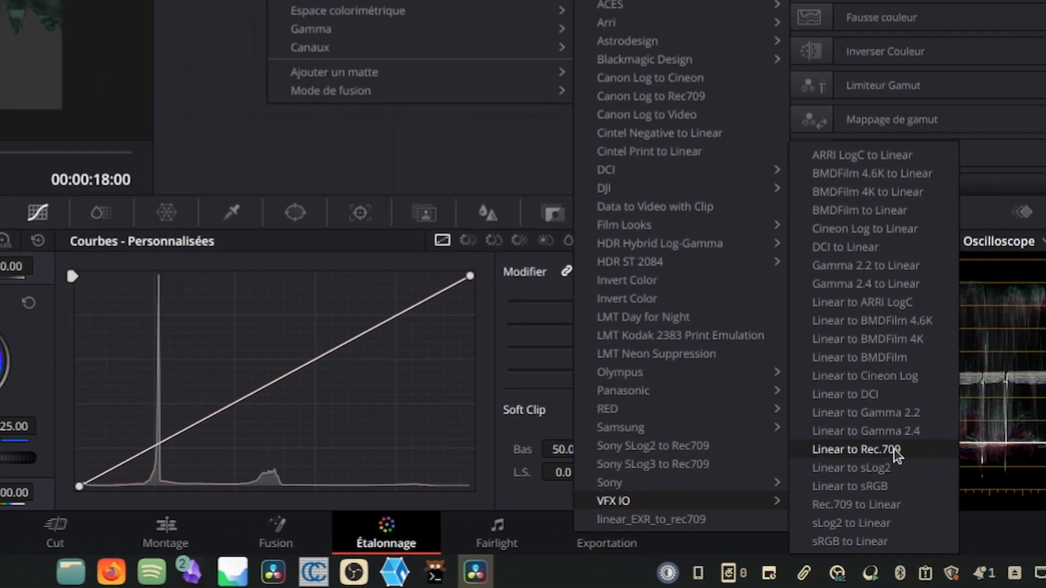
{"action": "left_click", "coordinate": [893, 383]}
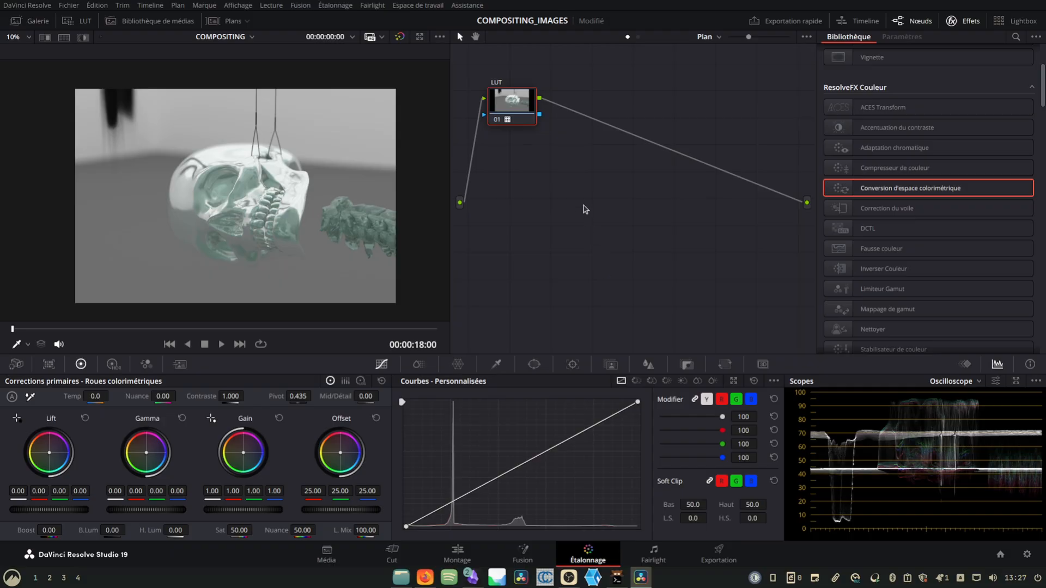
- Add a serial node after the LUT node and line the two nodes up at the start of the node graph
{"action": "key", "text": "alt+s"}
{"action": "left_click_drag", "start_coordinate": [527, 107], "coordinate": [499, 79]}
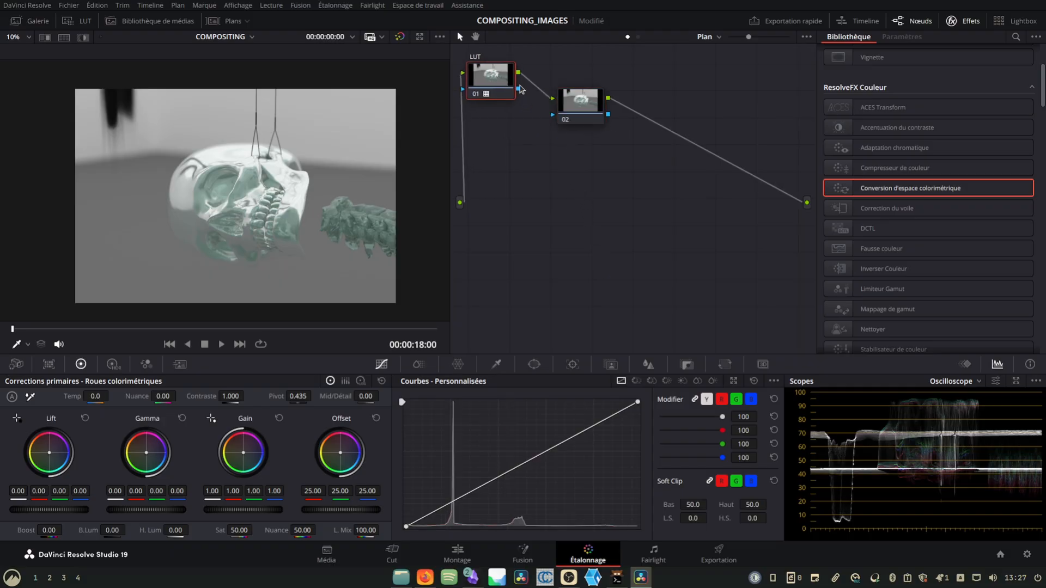
{"action": "left_click_drag", "start_coordinate": [577, 103], "coordinate": [579, 80]}
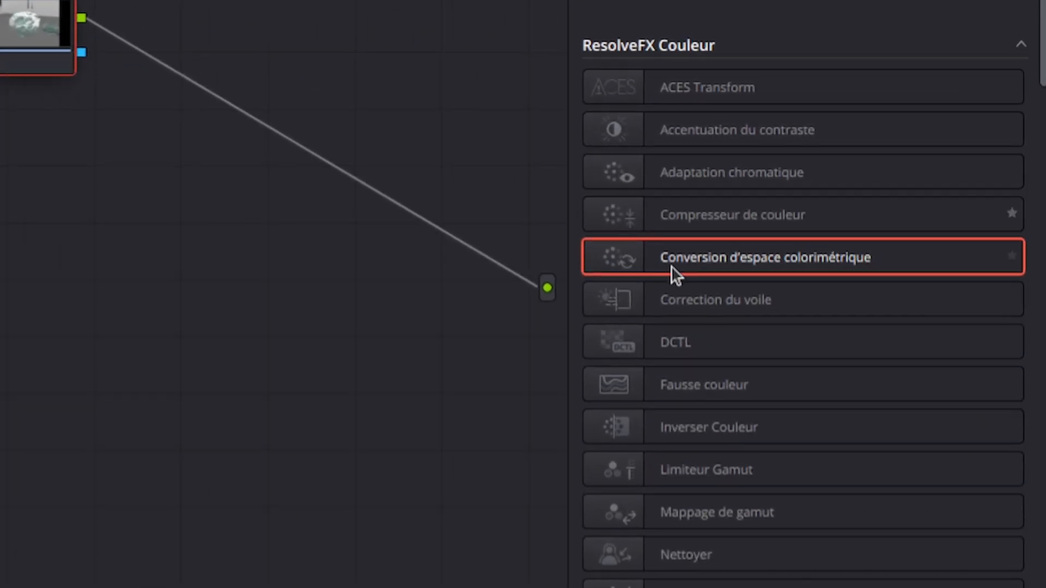
- Apply the Conversion d'espace colorimétrique effect to node 02 and label the node CC
{"action": "left_click_drag", "start_coordinate": [671, 266], "coordinate": [25, 46]}
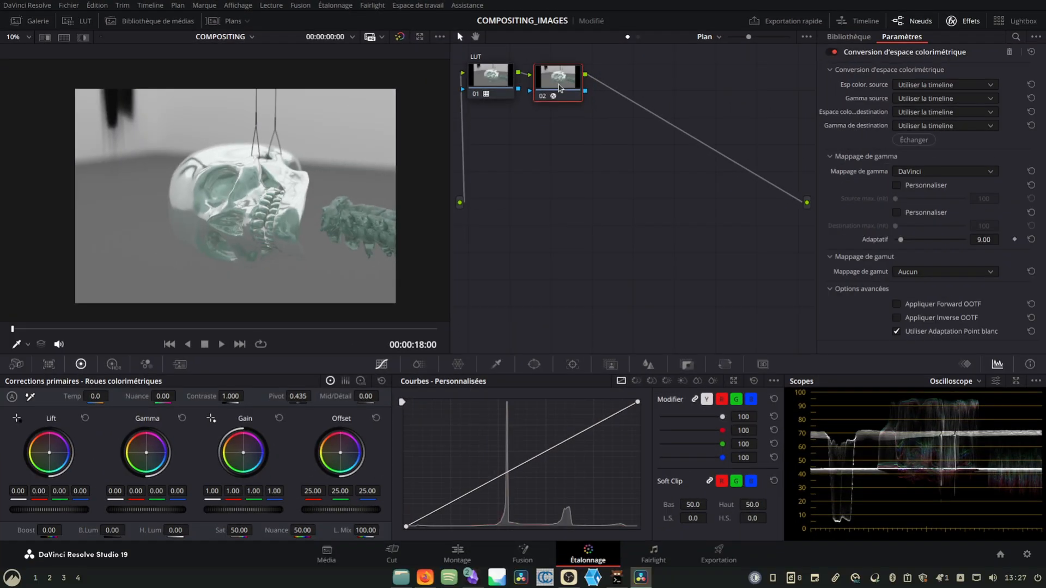
{"action": "right_click", "coordinate": [558, 88]}
{"action": "left_click", "coordinate": [599, 115]}
- Set node 02's destination colour space to DaVinci Wide Gamut and its destination gamma to DaVinci Intermediate
{"action": "left_click", "coordinate": [970, 116]}
{"action": "scroll", "coordinate": [948, 180], "scroll_direction": "down", "scroll_amount": 5}
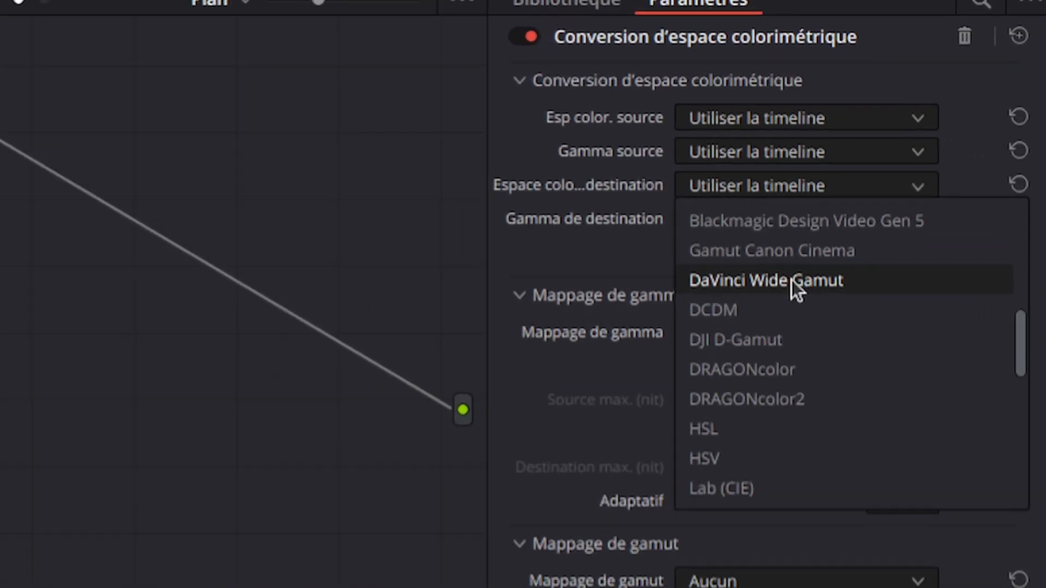
{"action": "left_click", "coordinate": [943, 151]}
{"action": "left_click", "coordinate": [937, 125]}
{"action": "scroll", "coordinate": [956, 195], "scroll_direction": "down", "scroll_amount": 1}
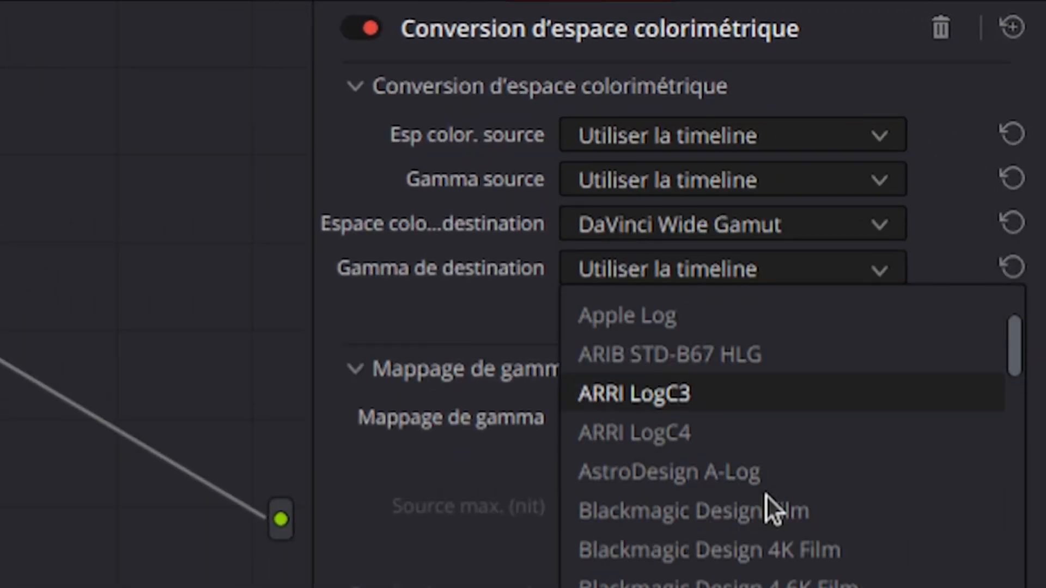
{"action": "scroll", "coordinate": [766, 495], "scroll_direction": "down", "scroll_amount": 10}
{"action": "left_click", "coordinate": [743, 562]}
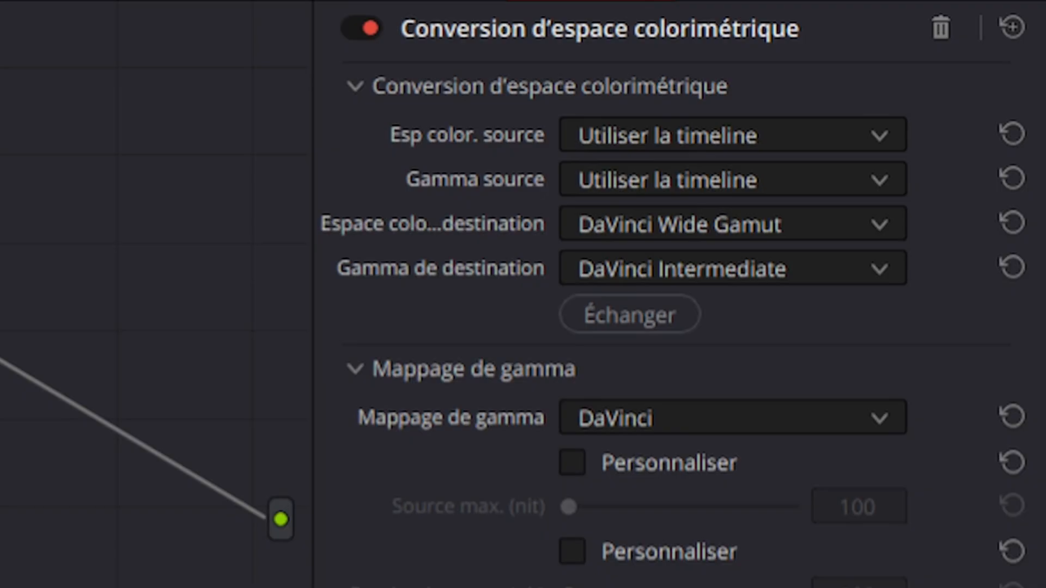
- Set the final CC node's source colour space to DaVinci Wide Gamut and its source gamma to DaVinci Intermediate
{"action": "left_click", "coordinate": [597, 136]}
{"action": "scroll", "coordinate": [649, 365], "scroll_direction": "down", "scroll_amount": 5}
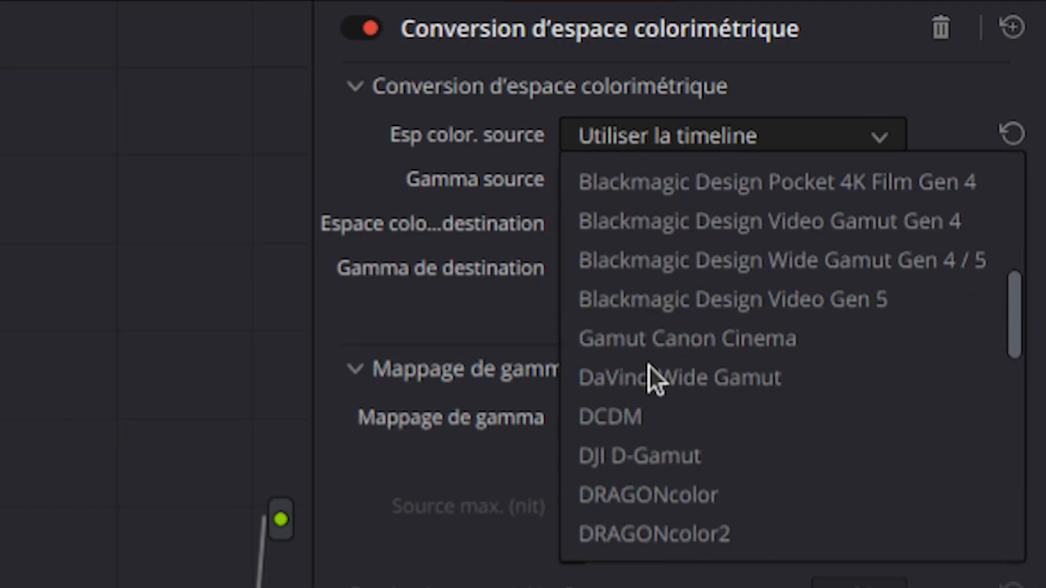
{"action": "left_click", "coordinate": [682, 376]}
{"action": "left_click", "coordinate": [627, 180]}
{"action": "scroll", "coordinate": [722, 420], "scroll_direction": "down", "scroll_amount": 3}
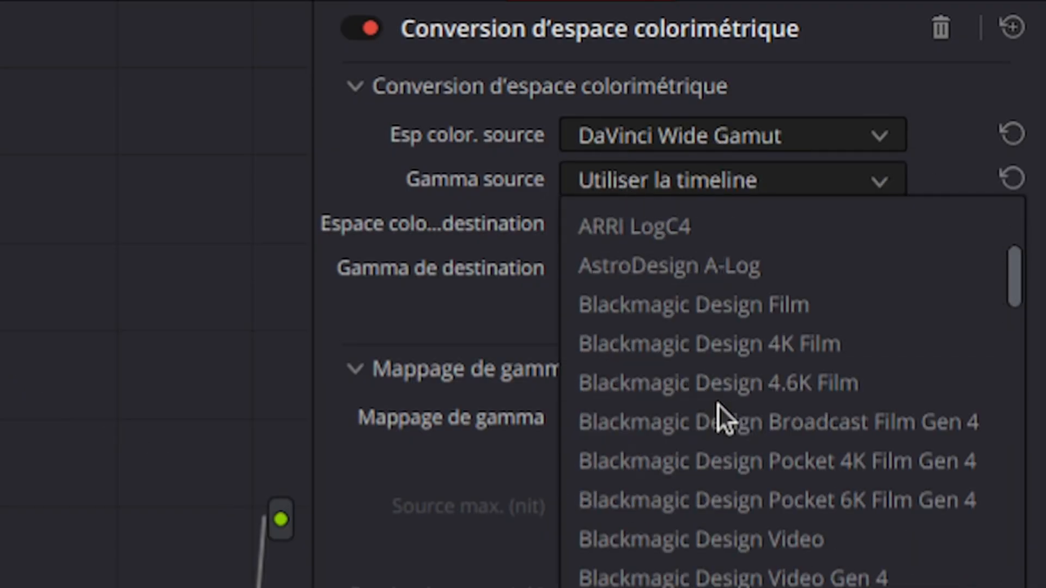
{"action": "scroll", "coordinate": [718, 406], "scroll_direction": "down", "scroll_amount": 3}
{"action": "scroll", "coordinate": [724, 466], "scroll_direction": "down", "scroll_amount": 5}
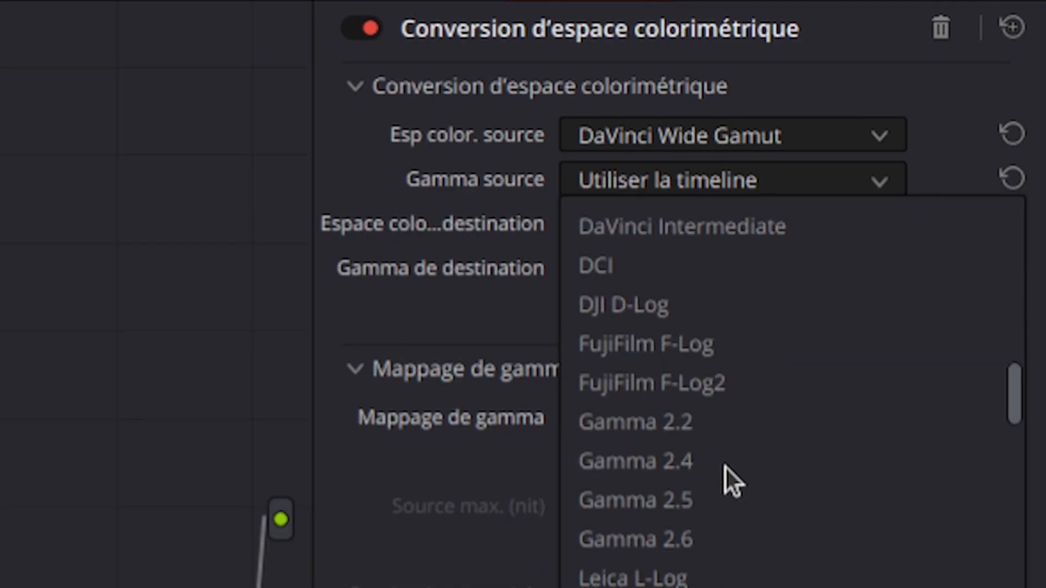
{"action": "left_click", "coordinate": [700, 240]}
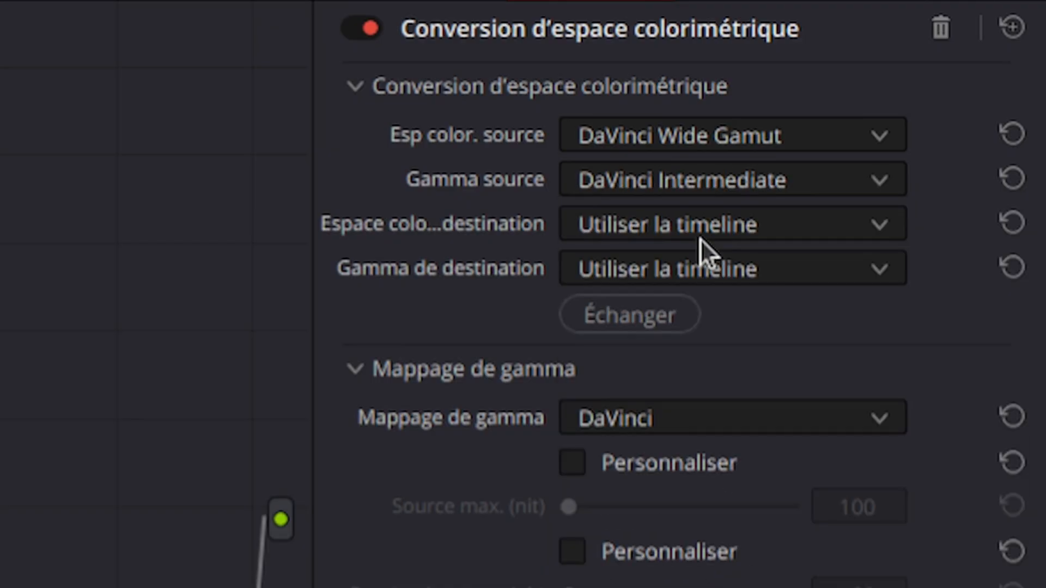
- Set the final CC node's destination colour space to Rec.709 and its destination gamma to Gamma 2.2
{"action": "left_click", "coordinate": [700, 239]}
{"action": "scroll", "coordinate": [725, 398], "scroll_direction": "down", "scroll_amount": 5}
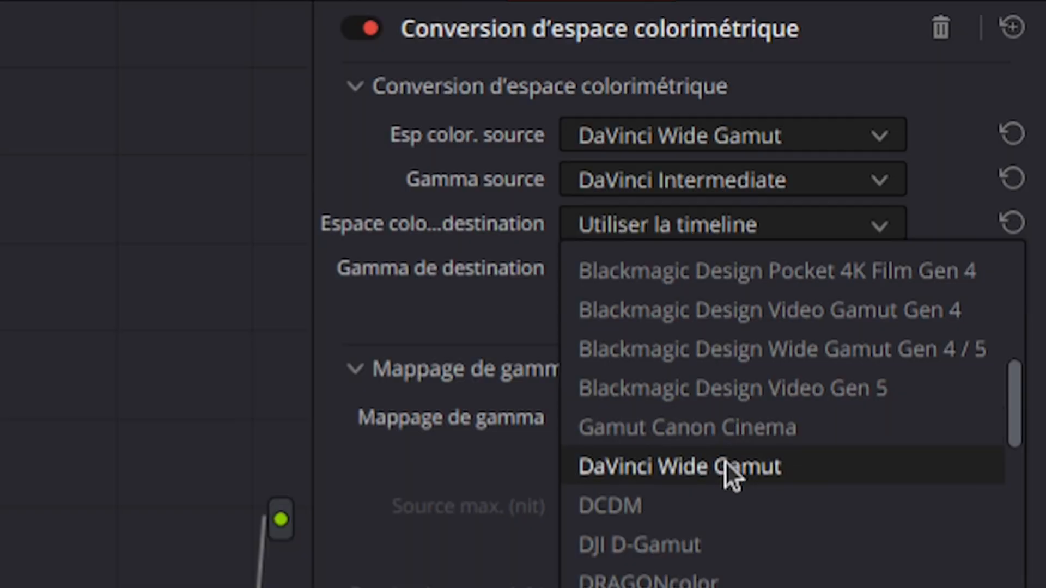
{"action": "scroll", "coordinate": [724, 467], "scroll_direction": "down", "scroll_amount": 3}
{"action": "scroll", "coordinate": [688, 482], "scroll_direction": "down", "scroll_amount": 3}
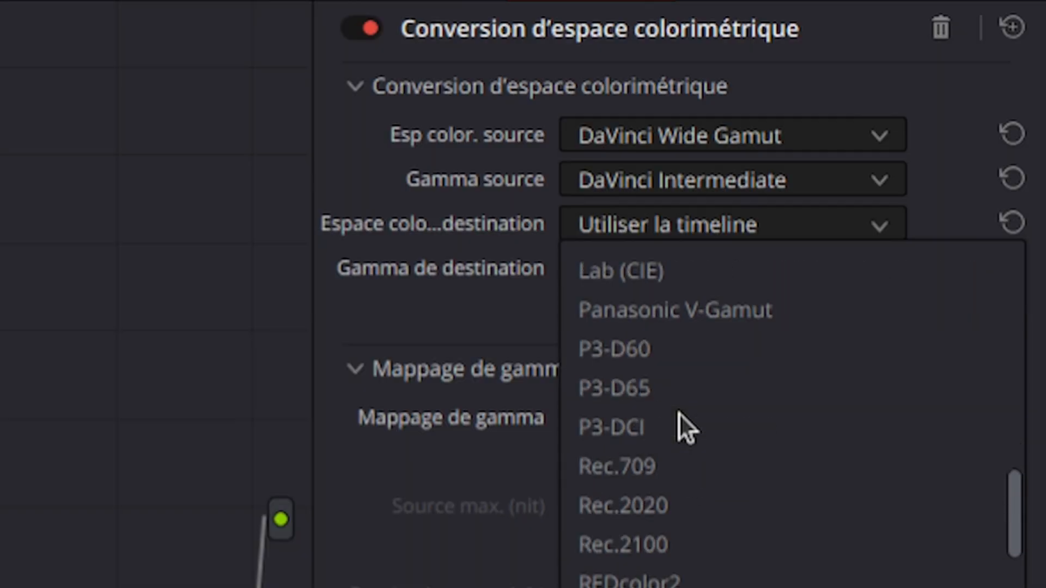
{"action": "left_click", "coordinate": [681, 469]}
{"action": "left_click", "coordinate": [665, 280]}
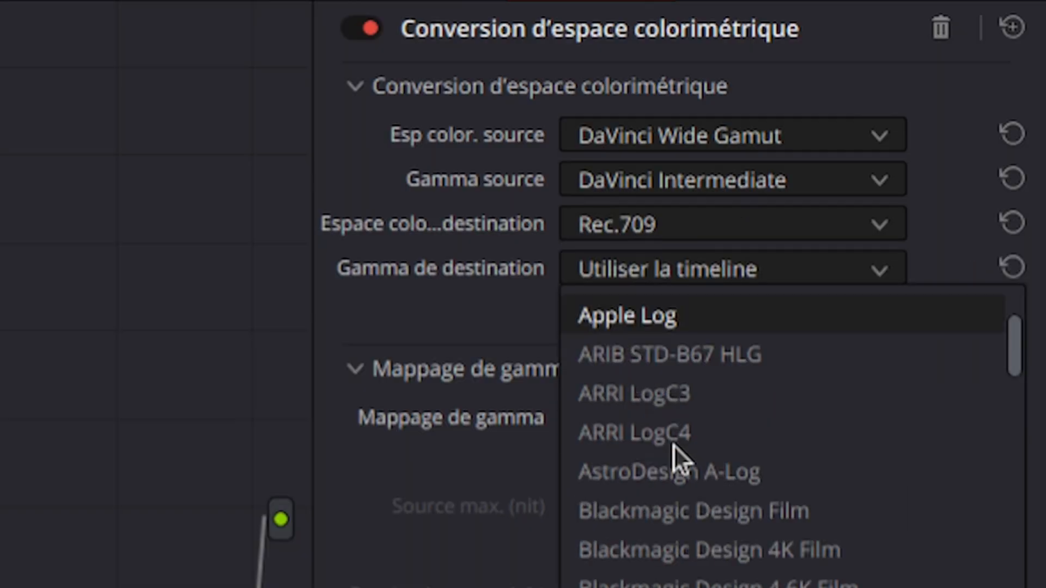
{"action": "scroll", "coordinate": [673, 445], "scroll_direction": "down", "scroll_amount": 6}
{"action": "left_click", "coordinate": [702, 507]}
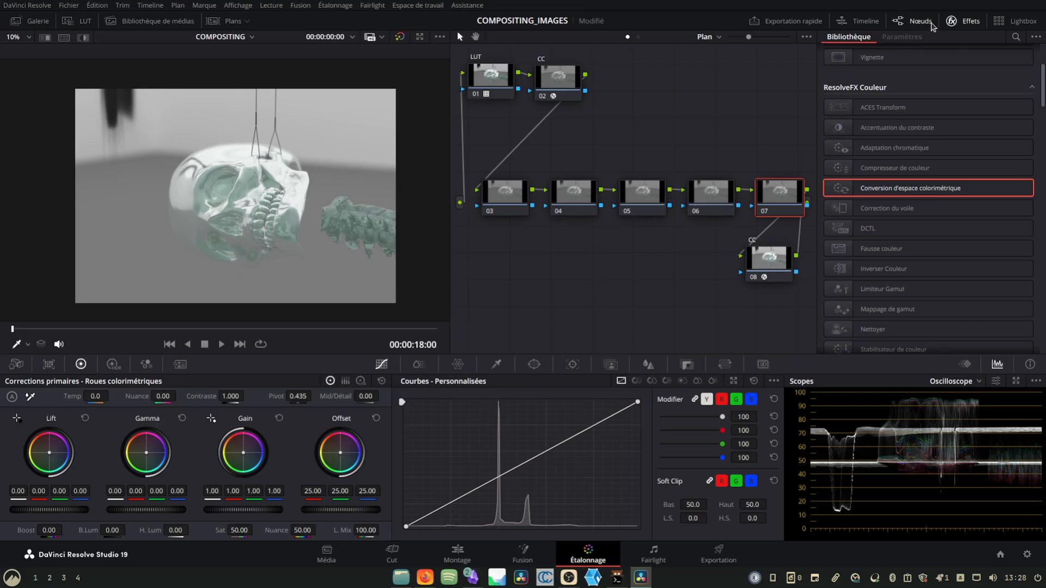
- Hide the effects and move the final CC node past node 07, close to the graph's output
{"action": "left_click", "coordinate": [973, 21]}
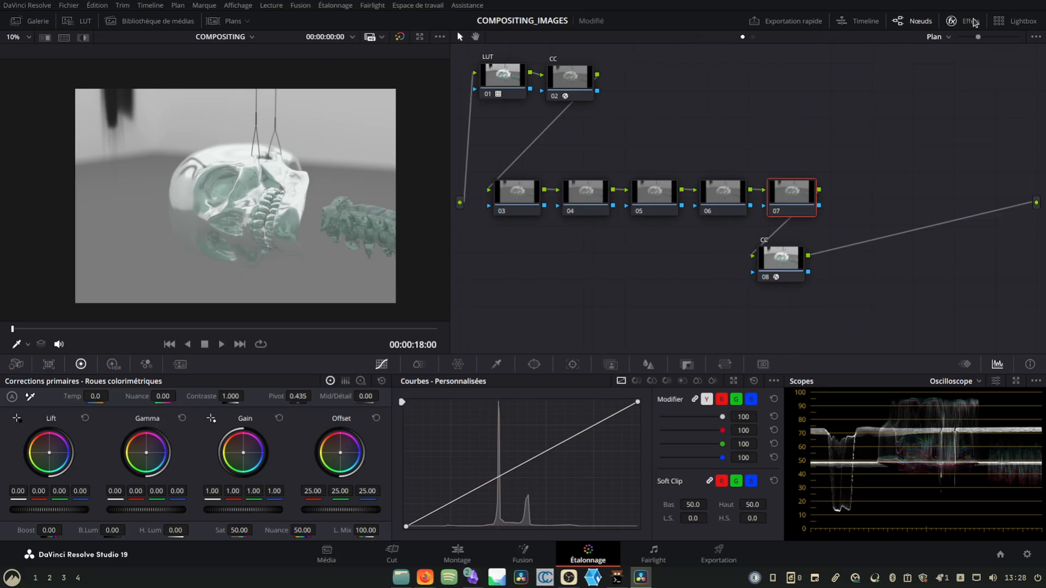
{"action": "left_click_drag", "start_coordinate": [777, 254], "coordinate": [965, 232]}
- Label node 03 EXP and node 04 GAMMA
{"action": "left_click", "coordinate": [532, 205]}
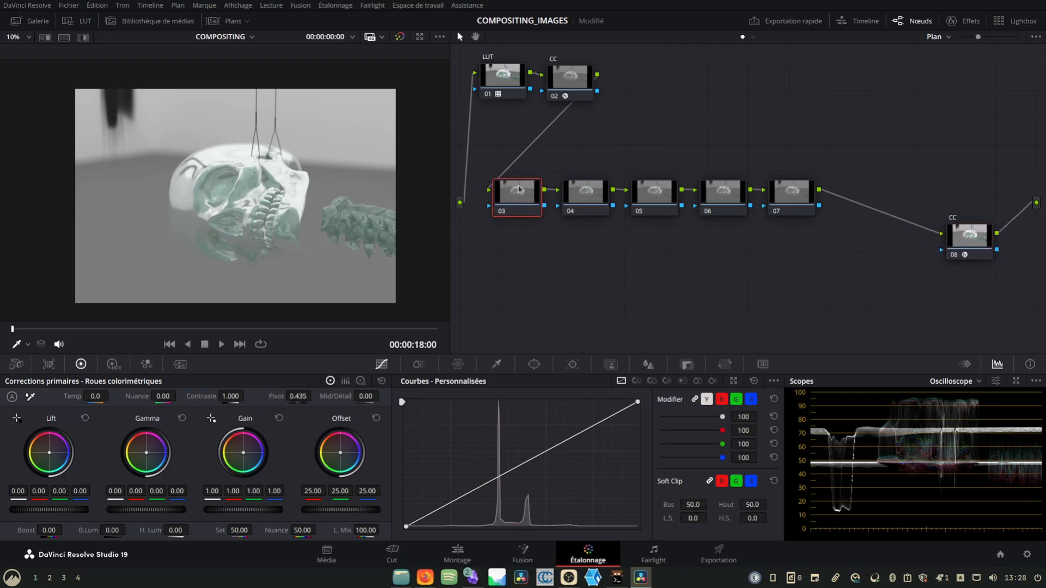
{"action": "right_click", "coordinate": [532, 205]}
{"action": "key", "text": "Escape"}
{"action": "key", "text": "Return"}
{"action": "left_click", "coordinate": [580, 201]}
{"action": "right_click", "coordinate": [580, 201]}
{"action": "left_click", "coordinate": [622, 227]}
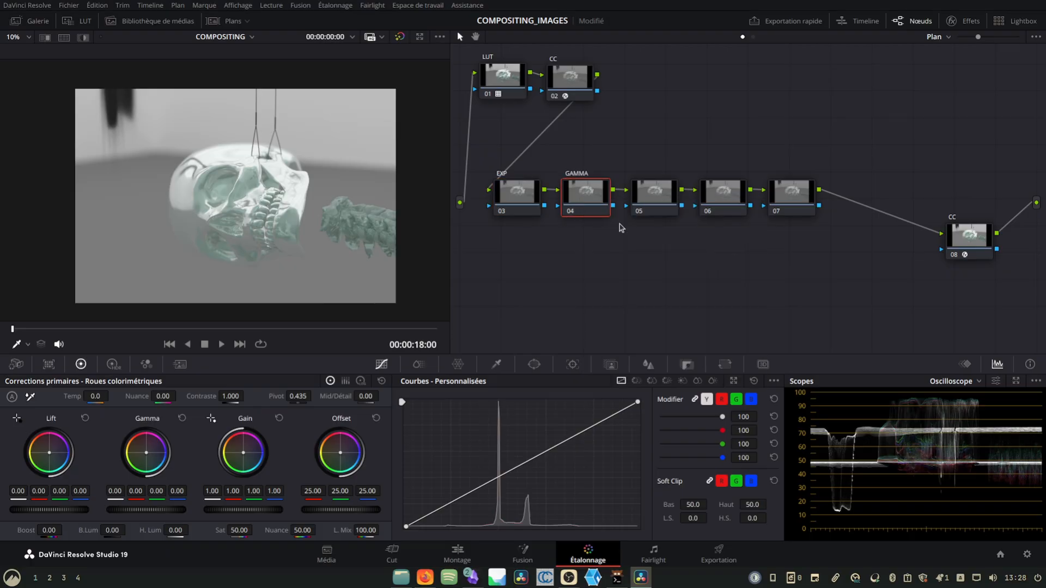
- Label node 05 CONTRAST and node 06 SAT
{"action": "left_click", "coordinate": [642, 201]}
{"action": "right_click", "coordinate": [644, 201]}
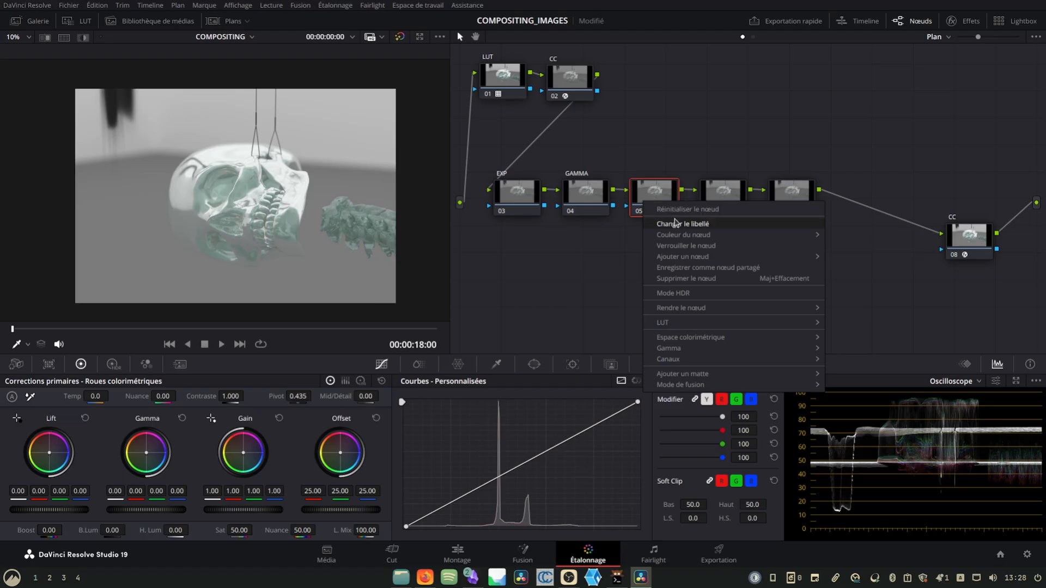
{"action": "left_click", "coordinate": [675, 224]}
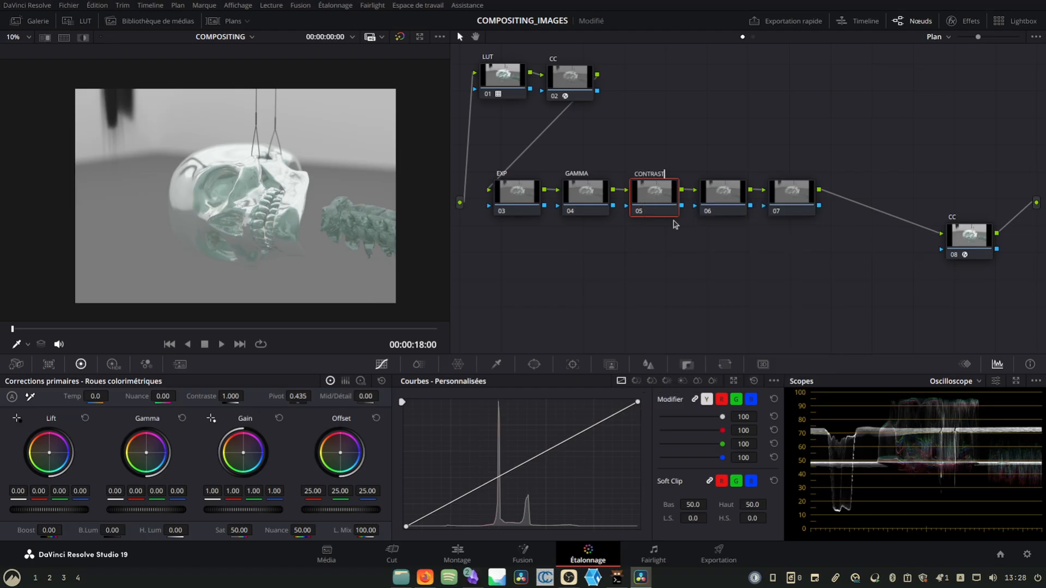
{"action": "key", "text": "Return"}
{"action": "left_click", "coordinate": [723, 188]}
{"action": "right_click", "coordinate": [723, 187]}
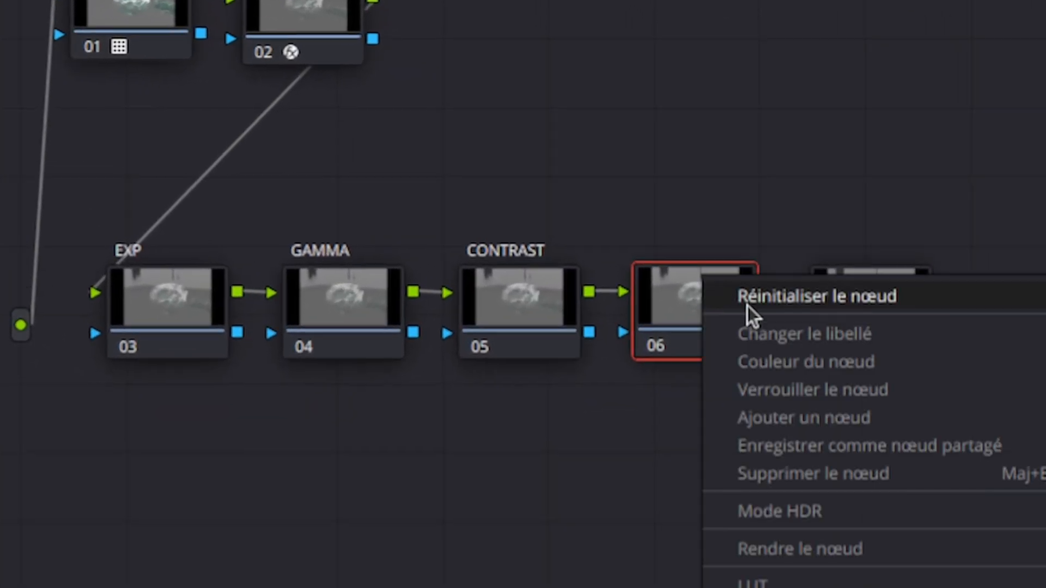
{"action": "left_click", "coordinate": [819, 337]}
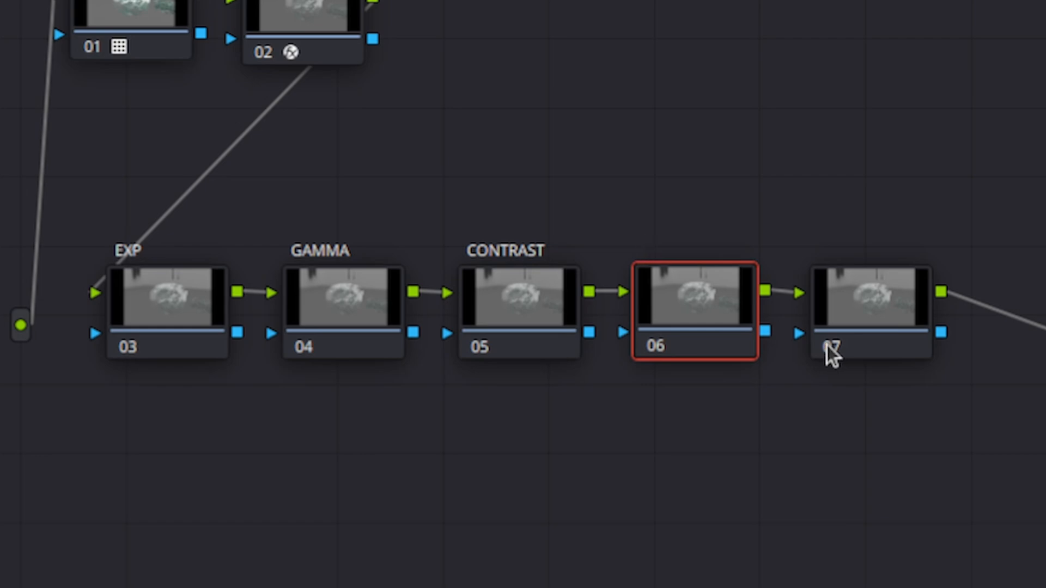
{"action": "type", "text": "SAT"}
{"action": "key", "text": "Return"}
- Label node 07 DETAILS
{"action": "right_click", "coordinate": [872, 306]}
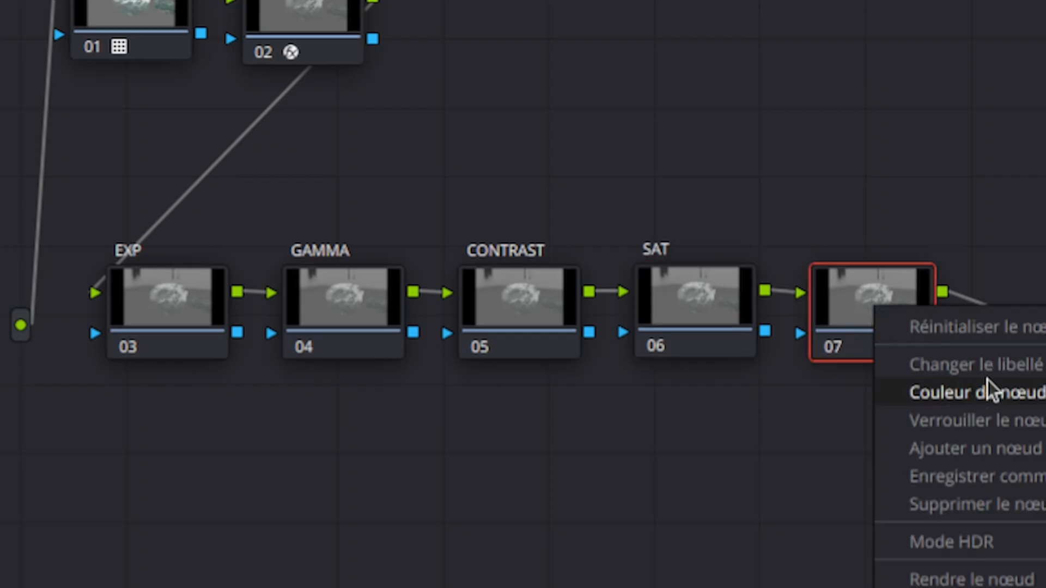
{"action": "left_click", "coordinate": [990, 367]}
{"action": "type", "text": "DETAIL"}
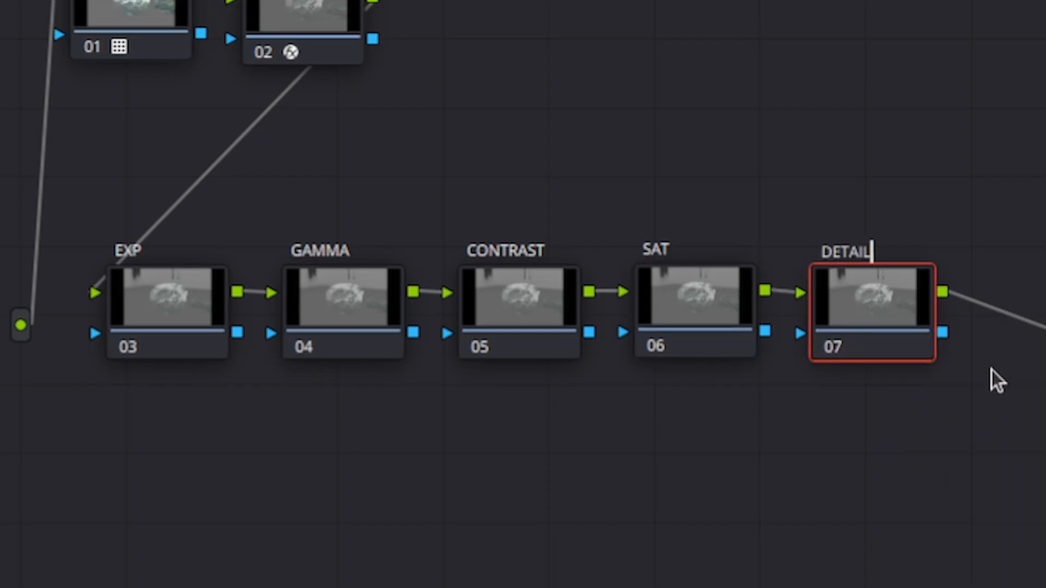
{"action": "type", "text": "S"}
{"action": "key", "text": "Return"}
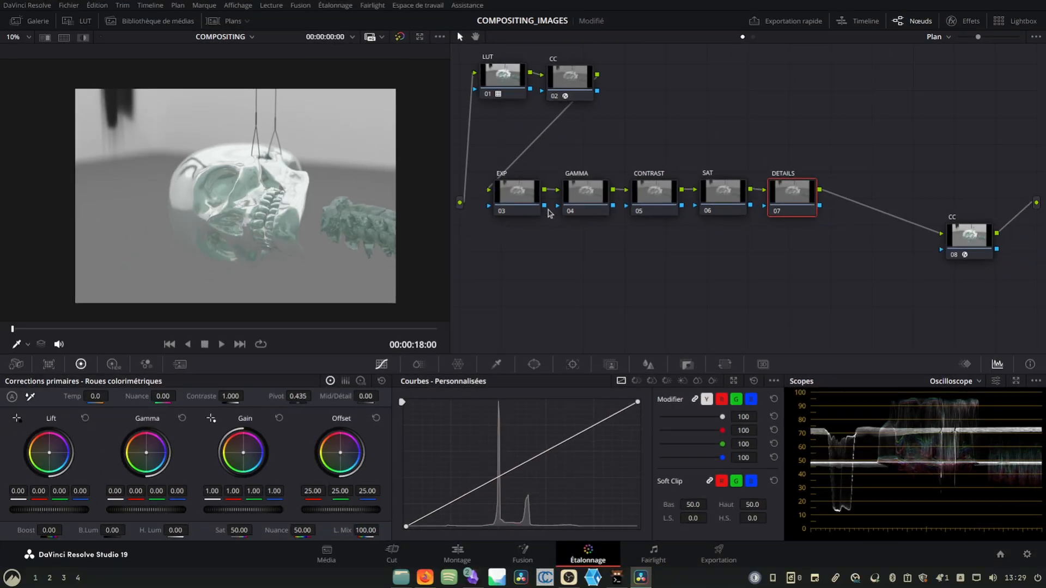
- Raise the global exposure of the EXP node to about 0.43 with the HDR color wheels
{"action": "left_click", "coordinate": [522, 195]}
{"action": "left_click", "coordinate": [113, 364]}
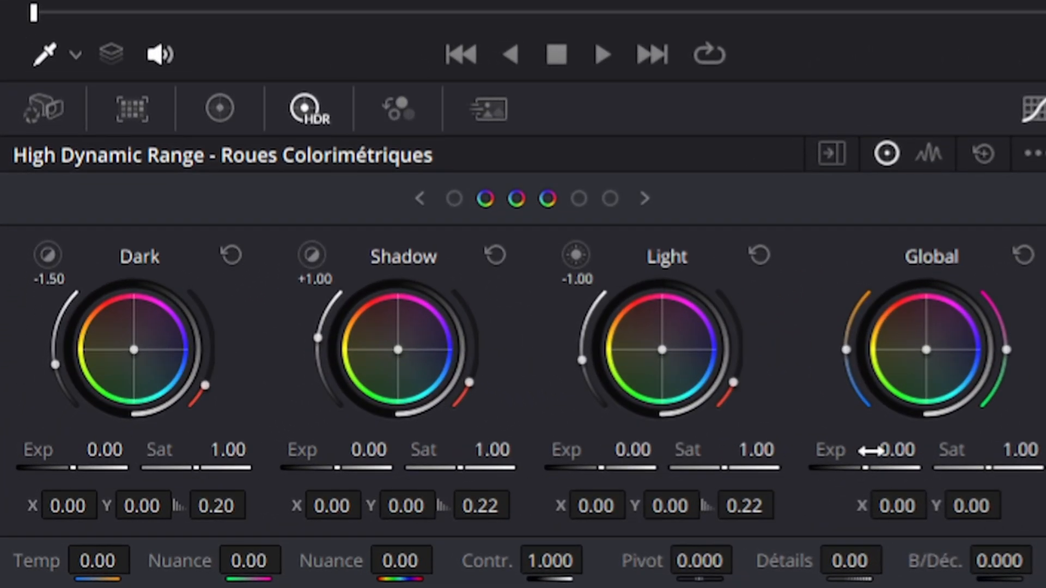
{"action": "left_click_drag", "start_coordinate": [593, 472], "coordinate": [610, 472]}
{"action": "left_click_drag", "start_coordinate": [897, 450], "coordinate": [907, 450]}
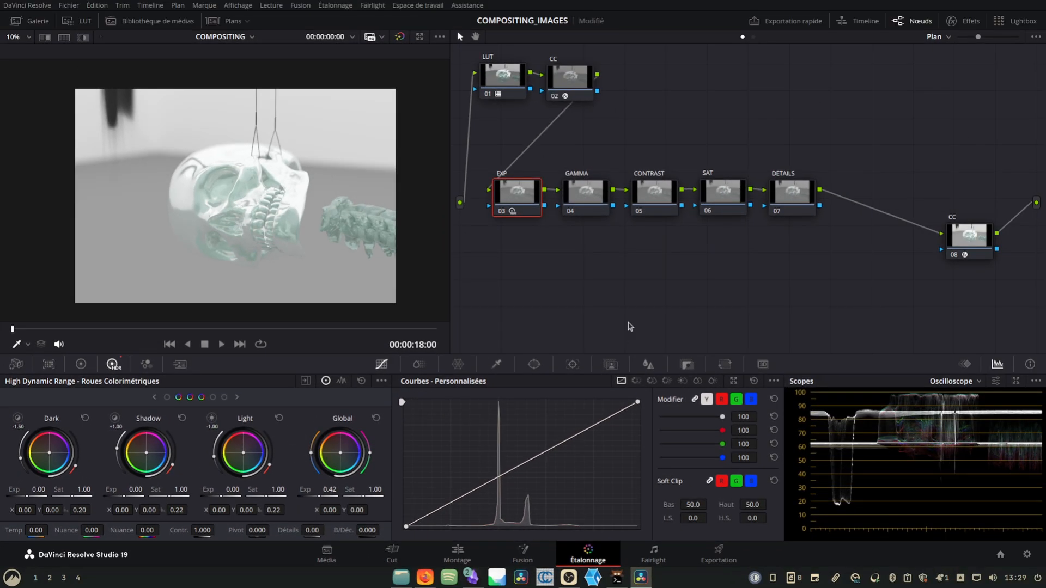
- Lower the master gamma of the GAMMA node to -0.21 in the primary color wheels
{"action": "left_click", "coordinate": [593, 195]}
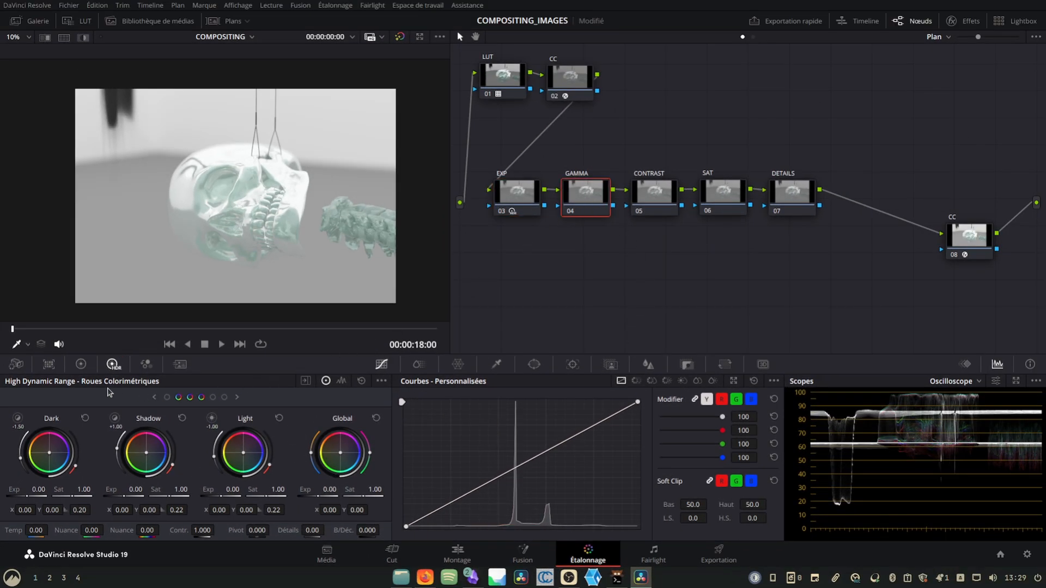
{"action": "left_click", "coordinate": [81, 366]}
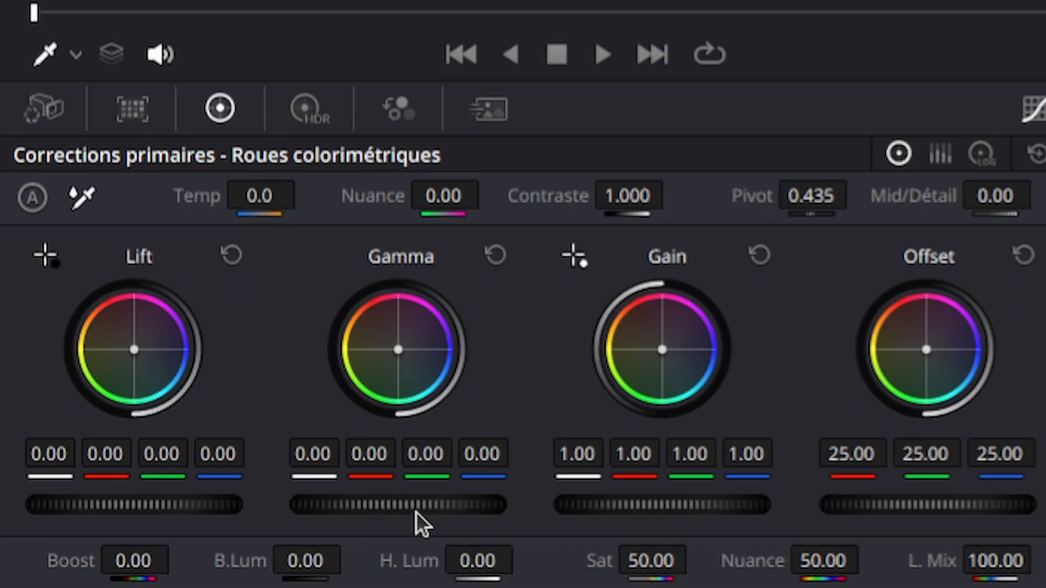
{"action": "left_click_drag", "start_coordinate": [327, 504], "coordinate": [309, 509]}
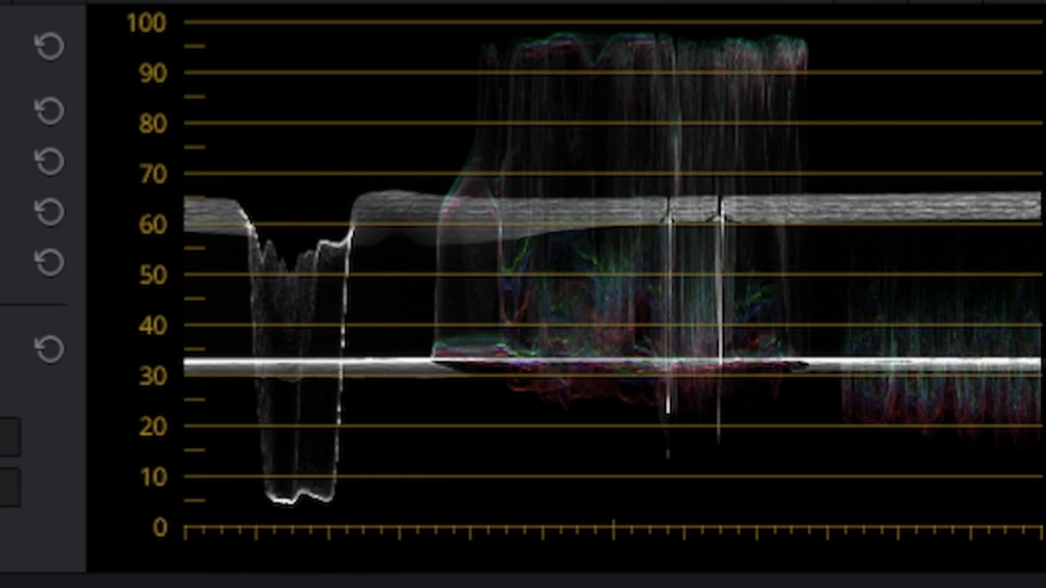
{"action": "left_click_drag", "start_coordinate": [22, 506], "coordinate": [3, 506]}
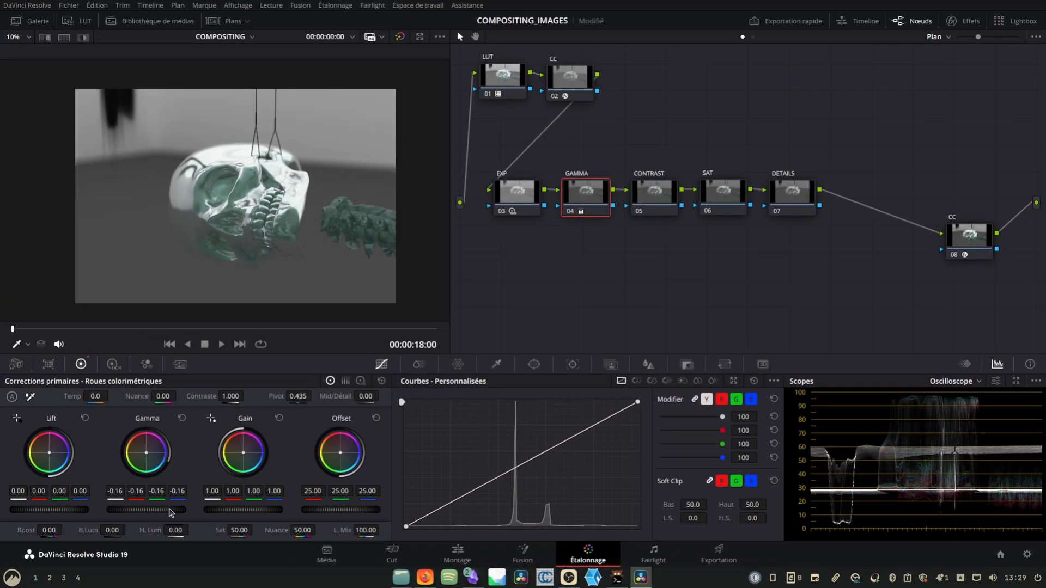
{"action": "left_click_drag", "start_coordinate": [170, 512], "coordinate": [88, 513]}
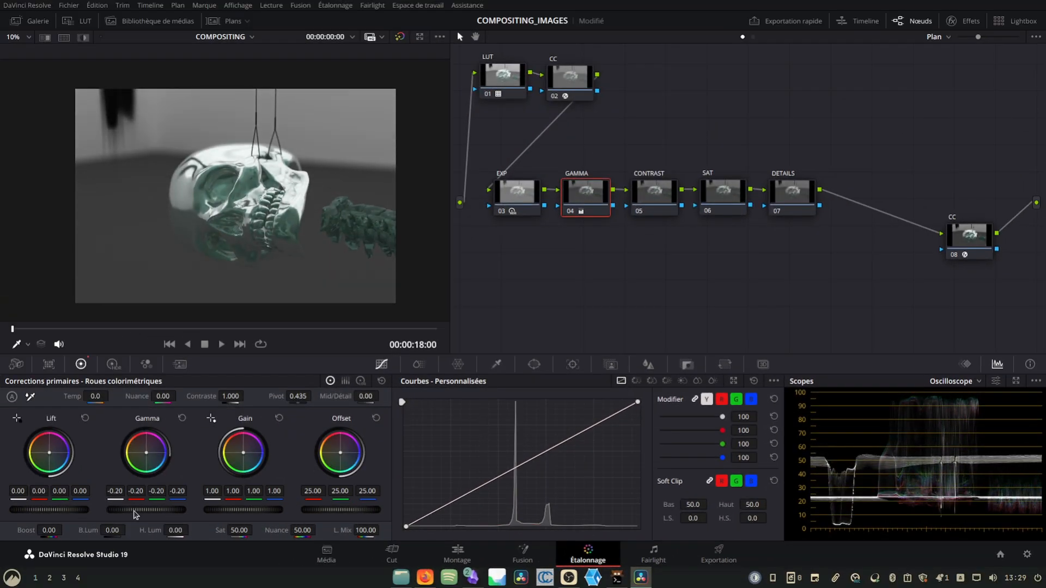
{"action": "left_click_drag", "start_coordinate": [146, 510], "coordinate": [135, 510]}
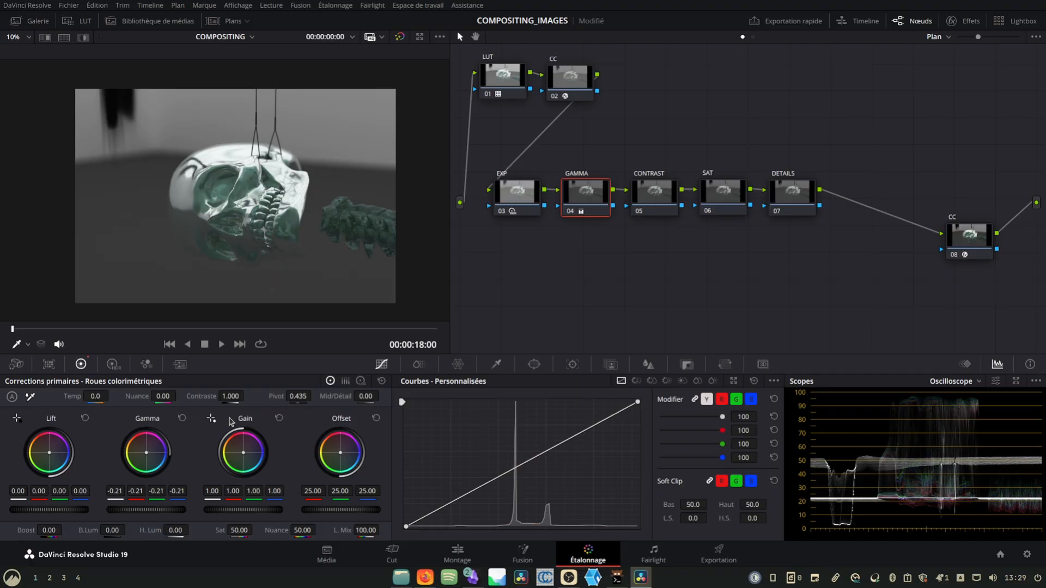
- Raise the EXP node's HDR global exposure to 0.53 and return to the GAMMA node's primary color wheels
{"action": "left_click", "coordinate": [504, 192]}
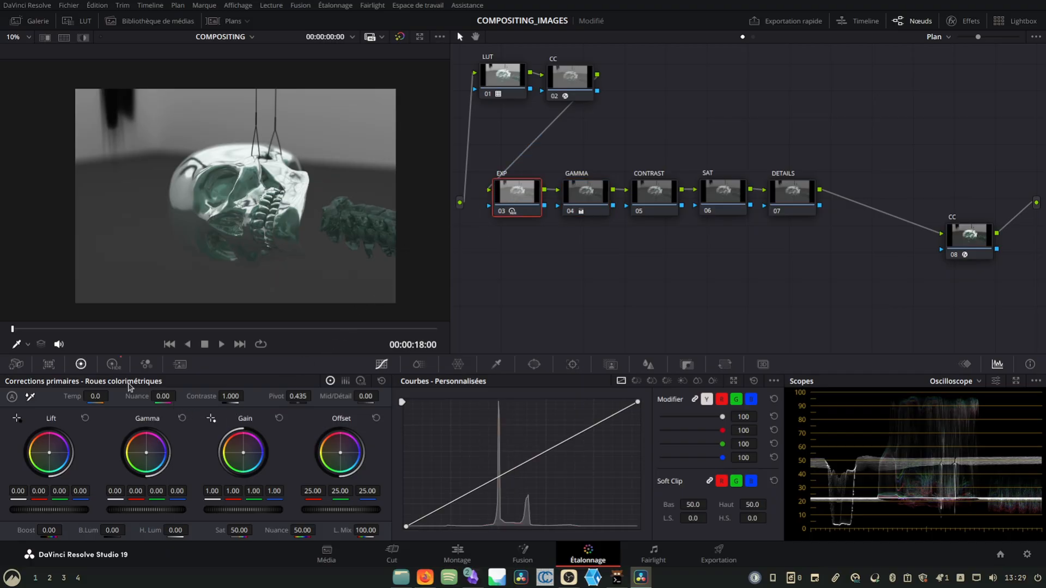
{"action": "left_click", "coordinate": [113, 363]}
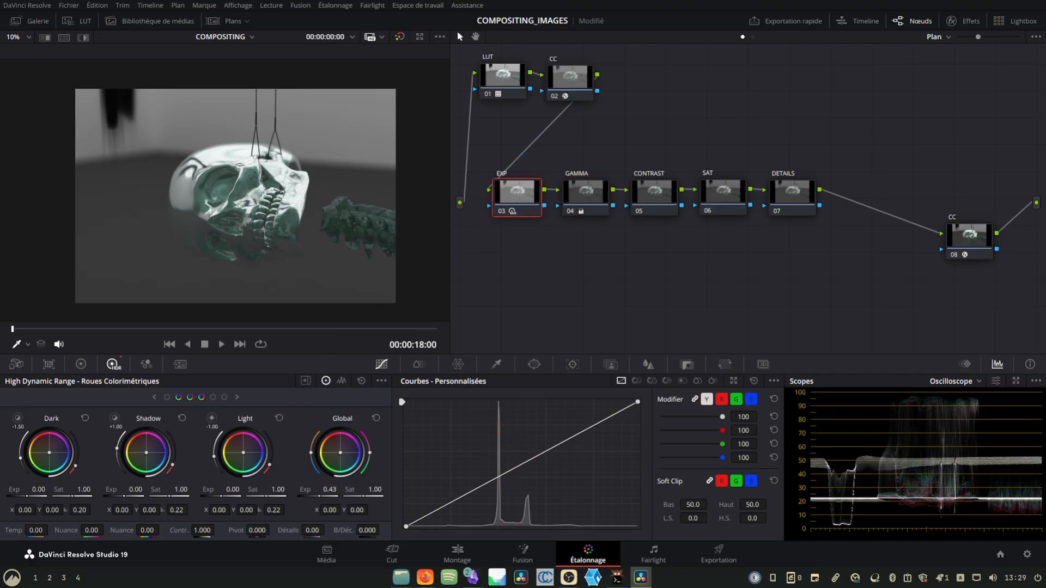
{"action": "left_click_drag", "start_coordinate": [329, 490], "coordinate": [340, 490]}
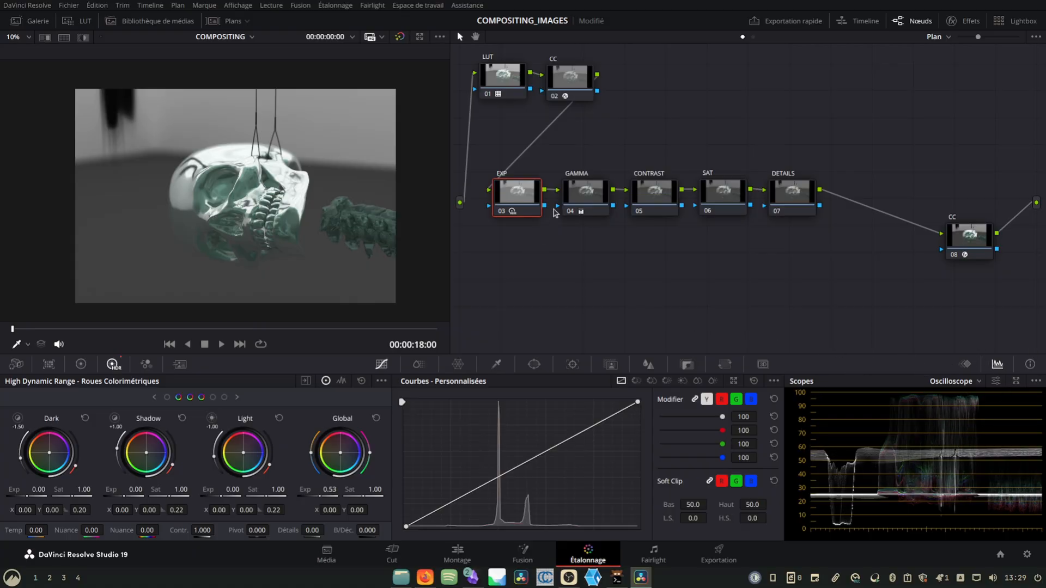
{"action": "left_click", "coordinate": [579, 189]}
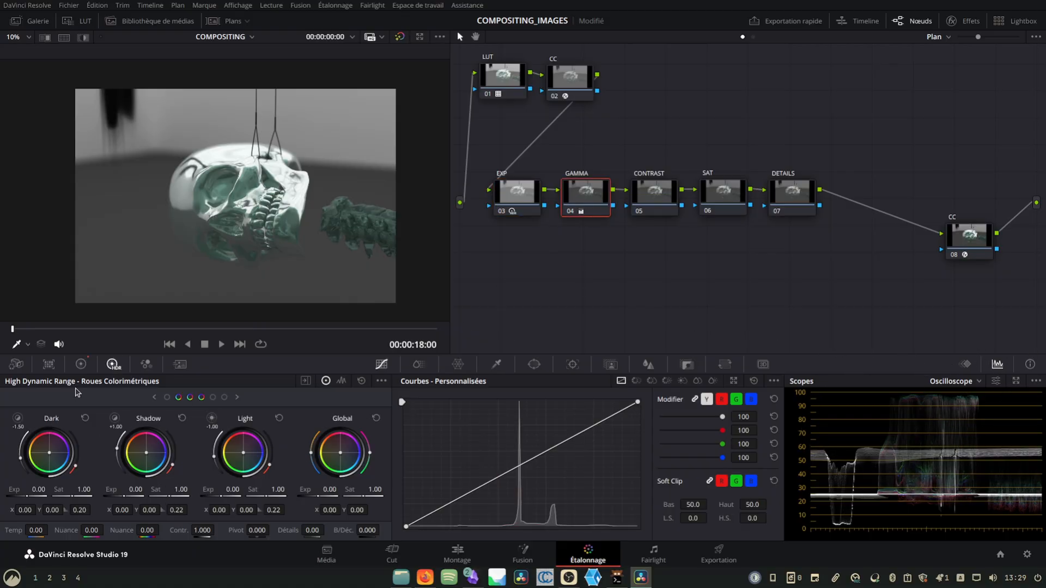
{"action": "left_click", "coordinate": [80, 363]}
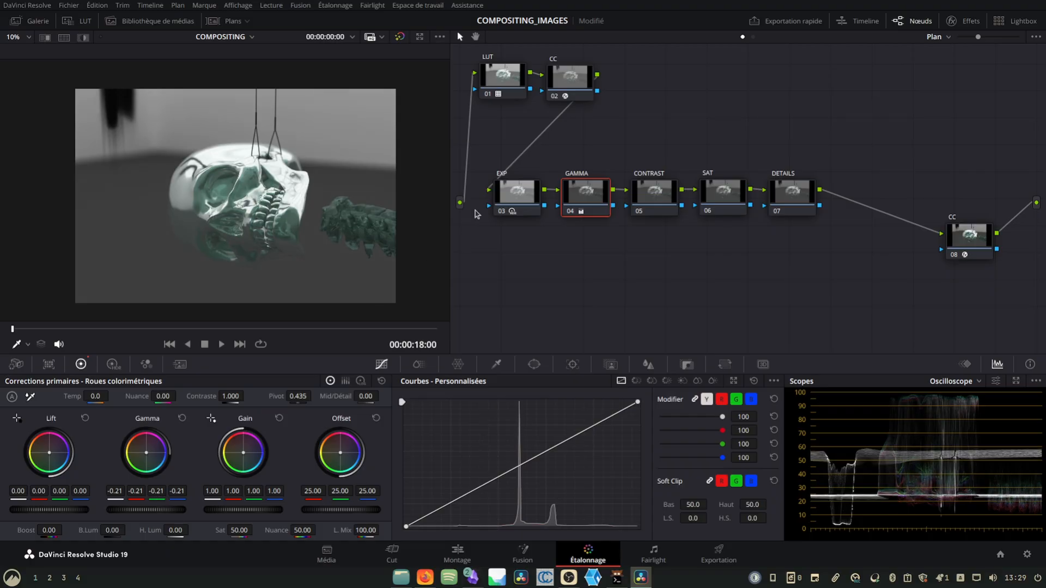
- Fine-tune the EXP node's HDR global exposure once more
{"action": "left_click", "coordinate": [508, 207]}
{"action": "left_click", "coordinate": [113, 364]}
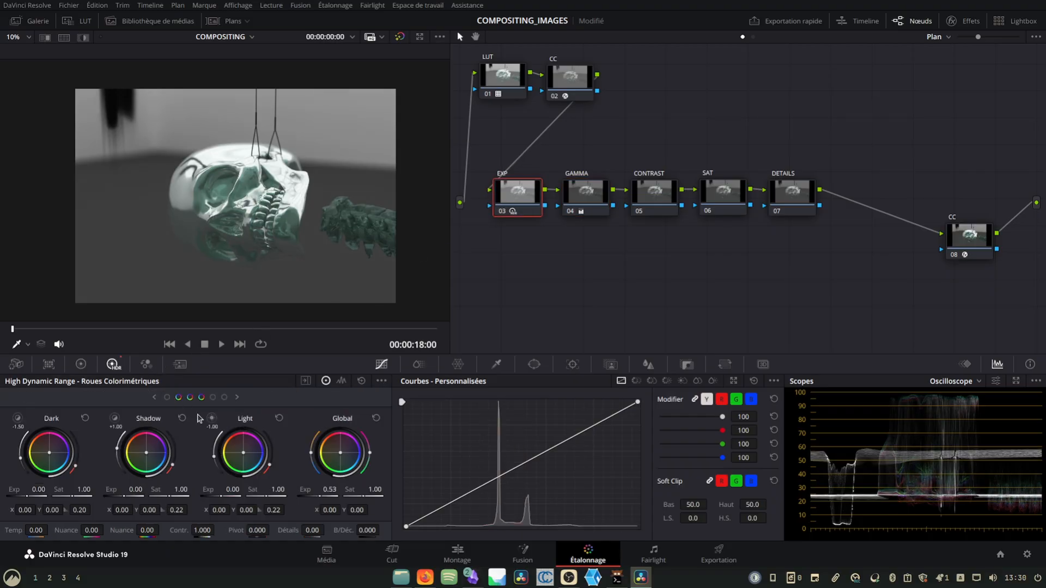
{"action": "left_click_drag", "start_coordinate": [330, 489], "coordinate": [340, 489]}
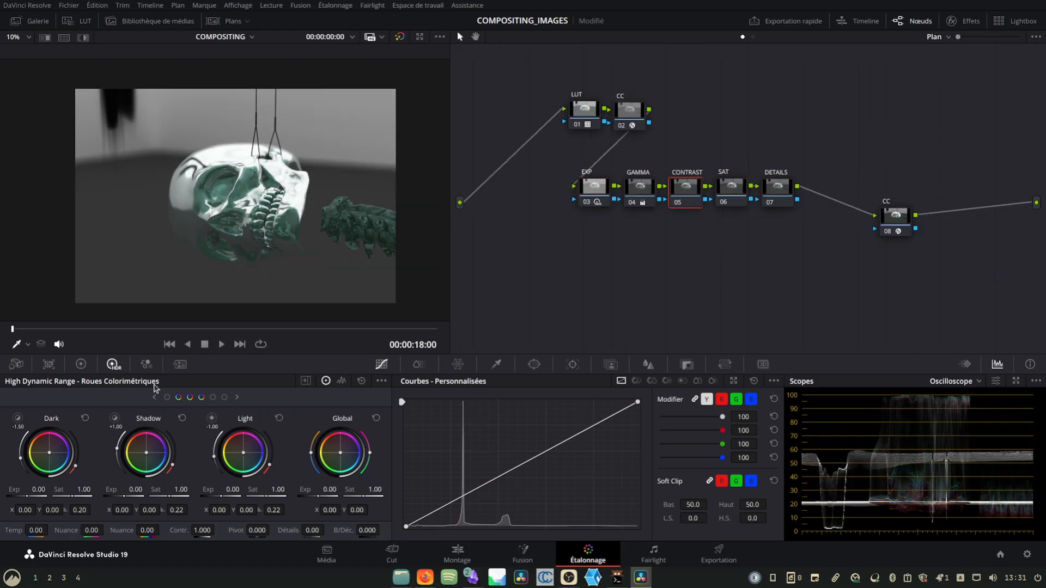
- Set the CONTRAST node's contrast to 1.1 and its pivot to about 0.062 in the primary corrections
{"action": "left_click", "coordinate": [81, 364]}
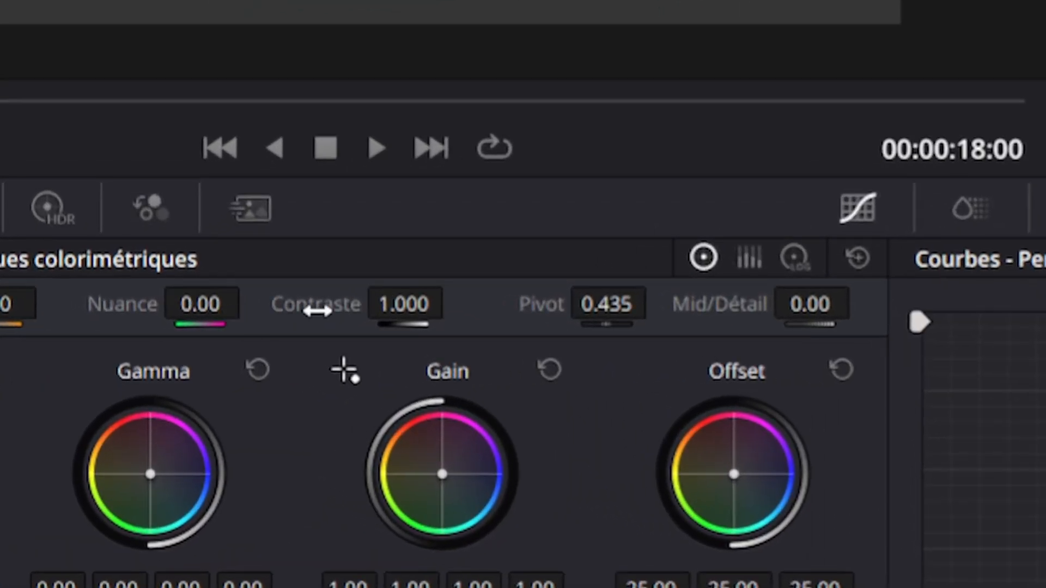
{"action": "left_click_drag", "start_coordinate": [371, 305], "coordinate": [476, 304]}
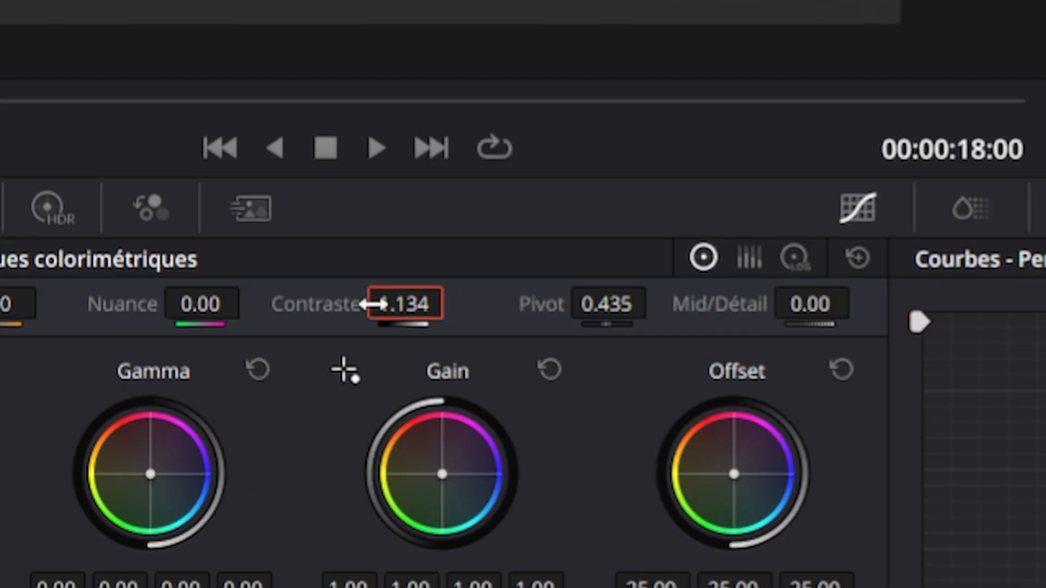
{"action": "double_click", "coordinate": [369, 303]}
{"action": "type", "text": "1.1"}
{"action": "key", "text": "Return"}
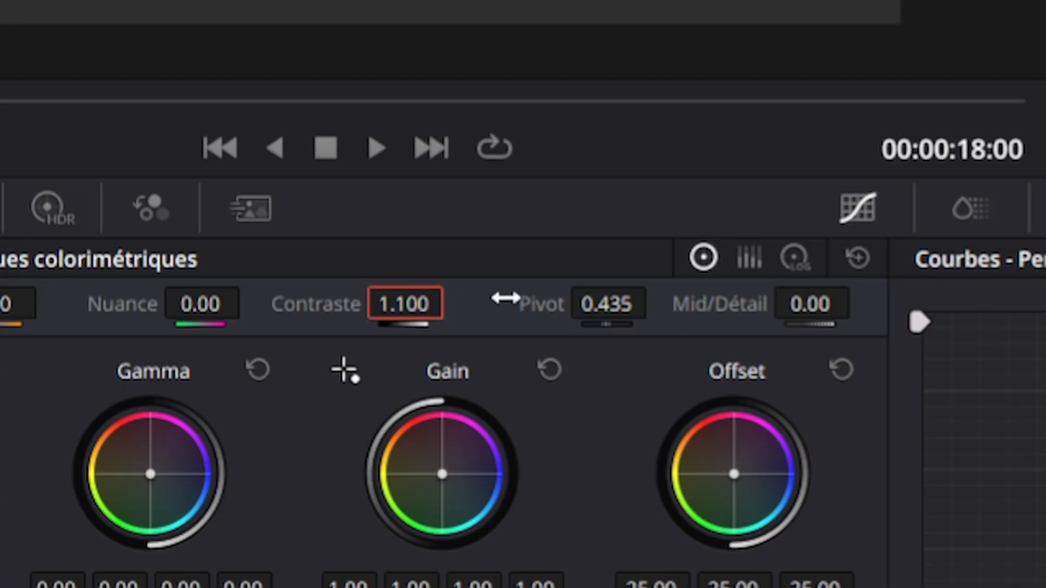
{"action": "left_click_drag", "start_coordinate": [612, 301], "coordinate": [759, 301]}
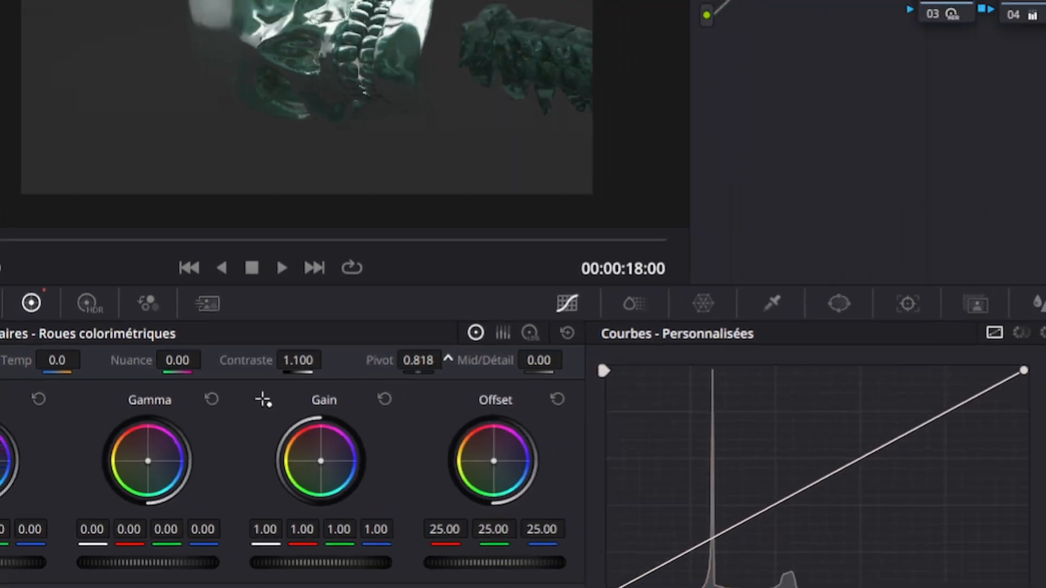
{"action": "left_click_drag", "start_coordinate": [447, 359], "coordinate": [235, 359]}
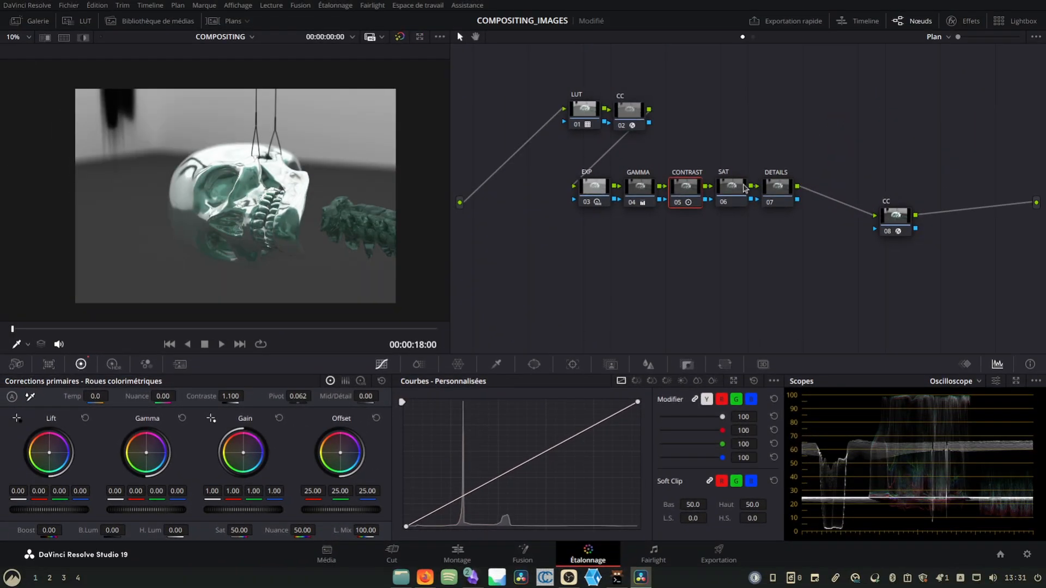
- Set the saturation of the SAT node to 75 in the primary corrections
{"action": "left_click", "coordinate": [737, 190]}
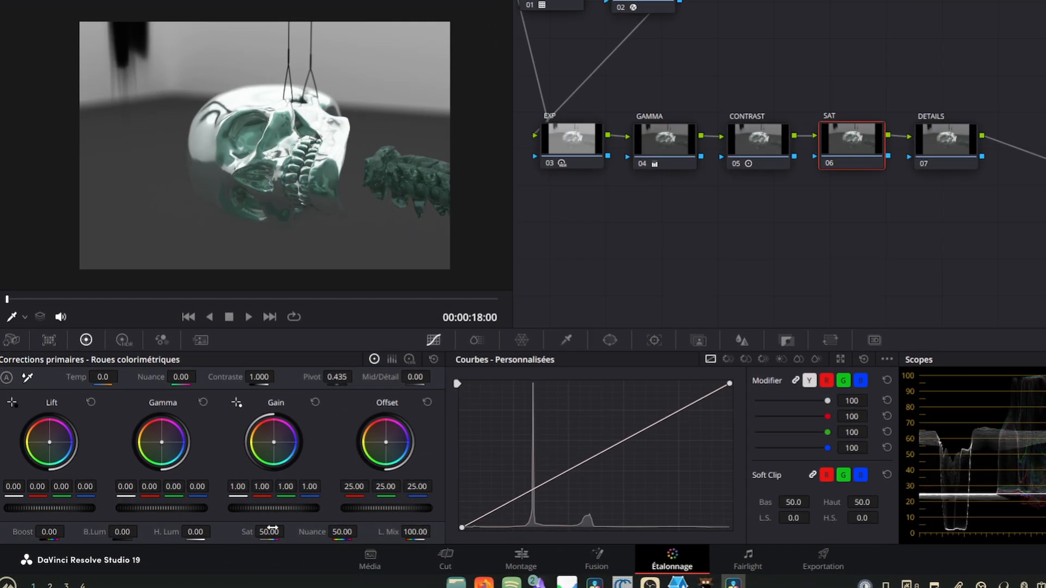
{"action": "double_click", "coordinate": [243, 527]}
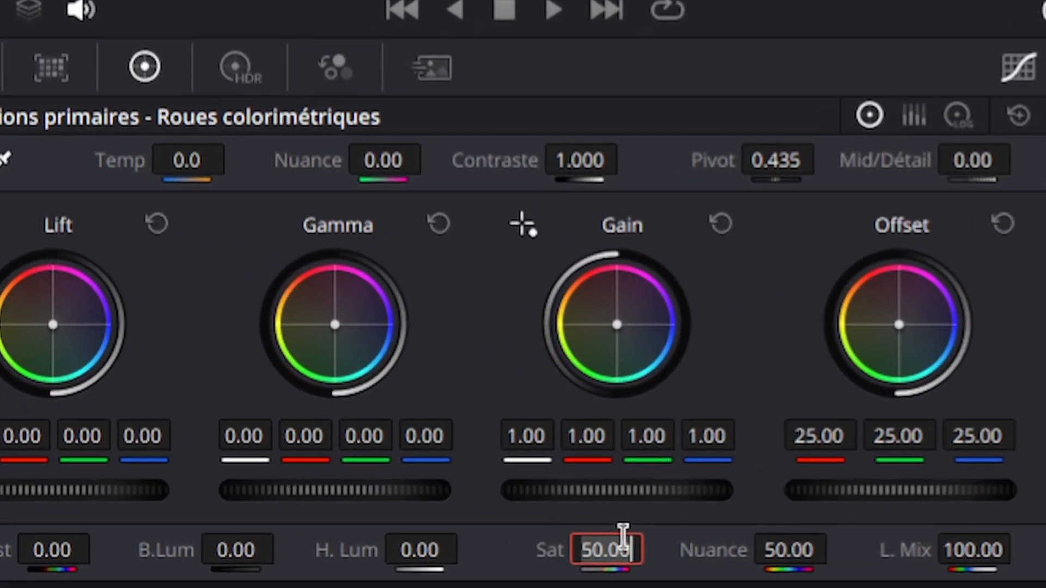
{"action": "type", "text": "75"}
{"action": "key", "text": "Return"}
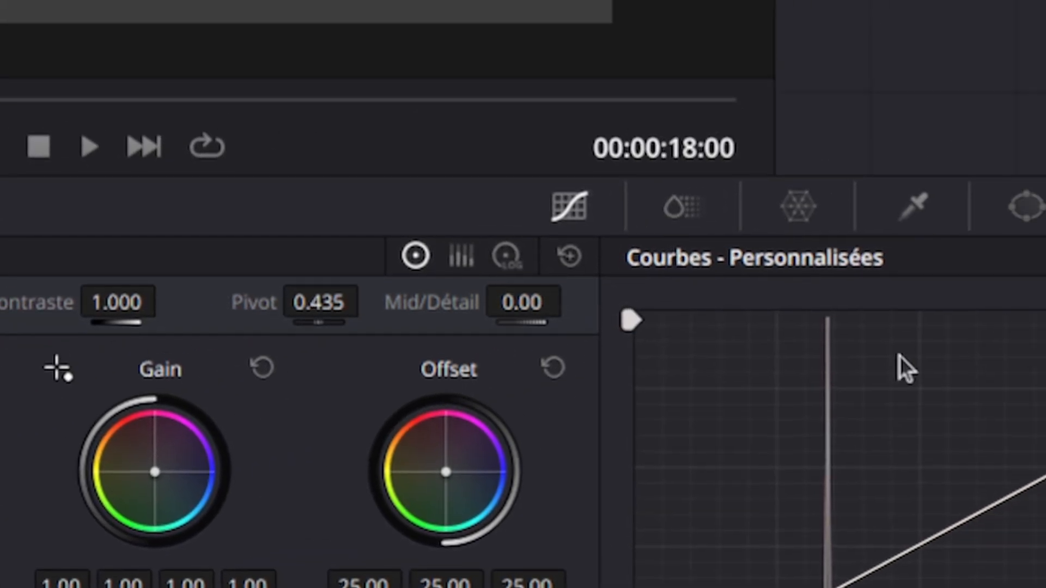
- Set the midtone detail of the DETAILS node to 72
{"action": "double_click", "coordinate": [518, 301]}
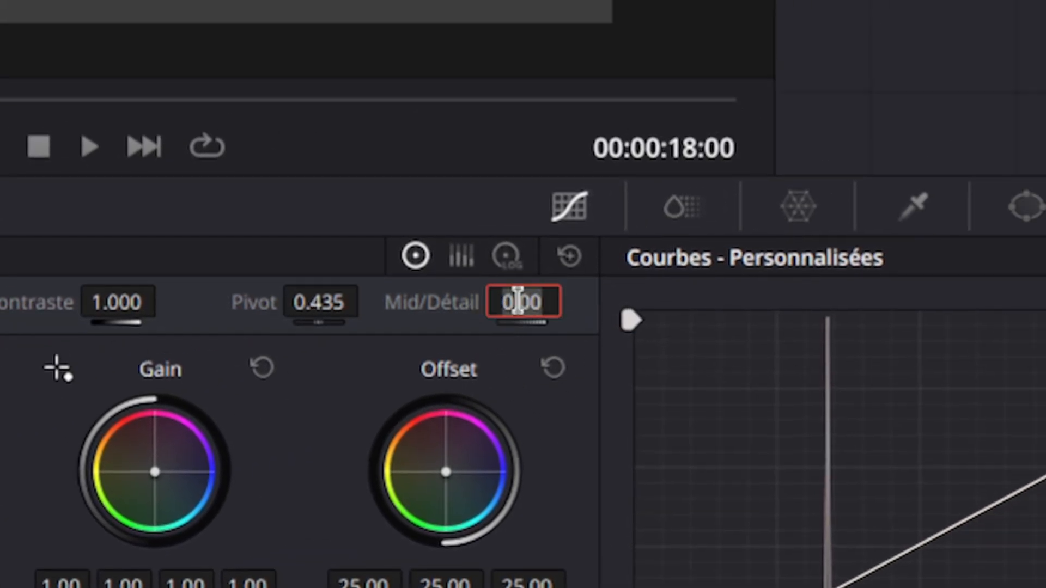
{"action": "type", "text": "72"}
{"action": "key", "text": "Return"}
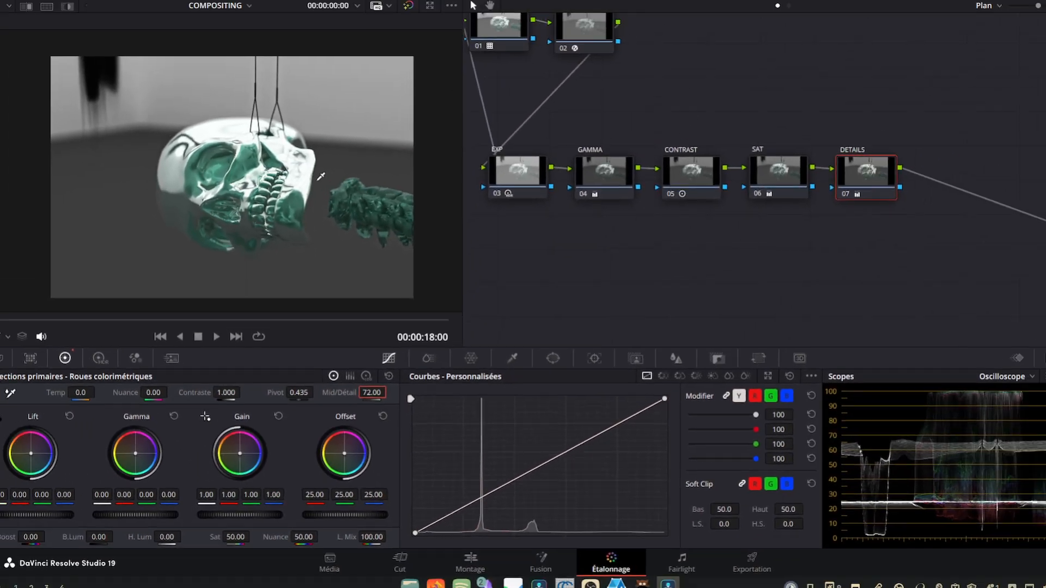
- Grab a still of the graded skull image in clip 10 and show the gallery
{"action": "scroll", "coordinate": [330, 215], "scroll_direction": "up", "scroll_amount": 3}
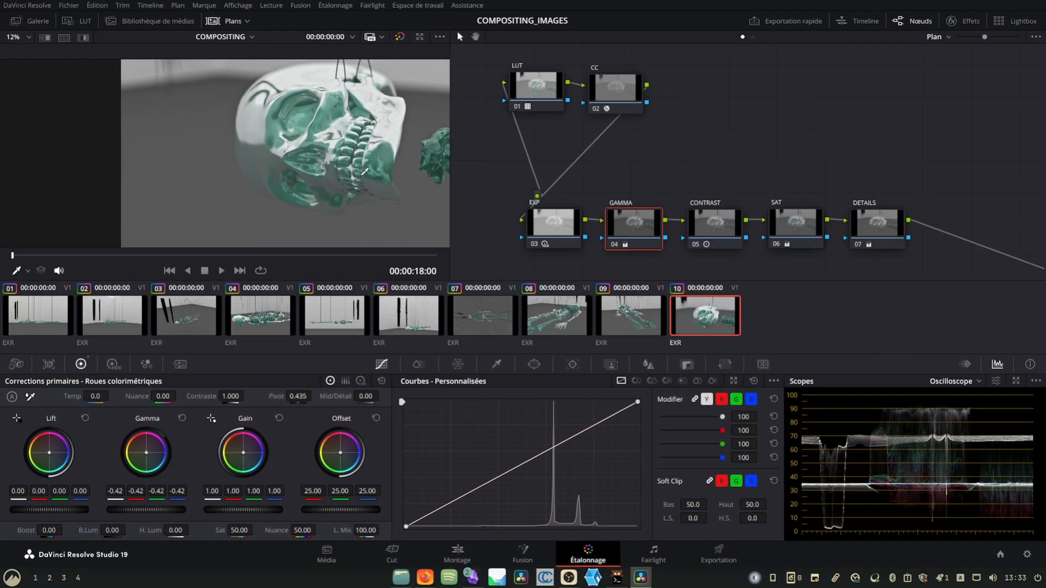
{"action": "right_click", "coordinate": [307, 170]}
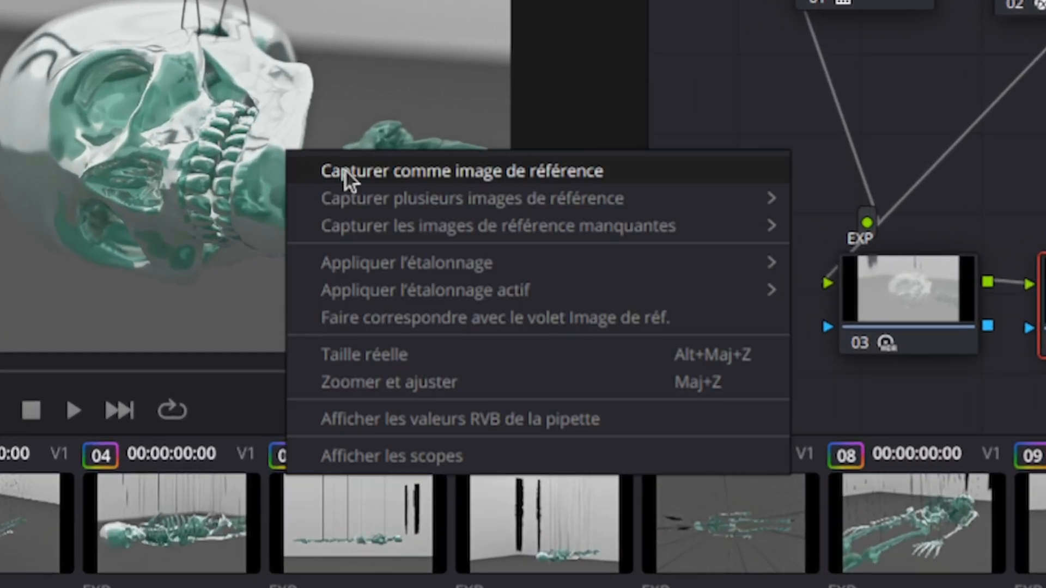
{"action": "left_click", "coordinate": [346, 171]}
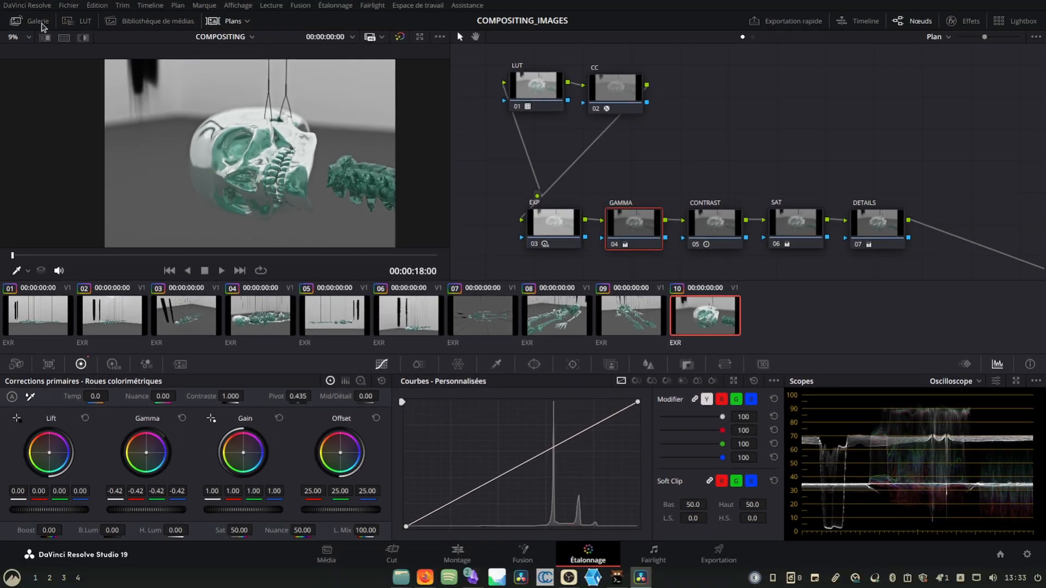
{"action": "left_click", "coordinate": [42, 26]}
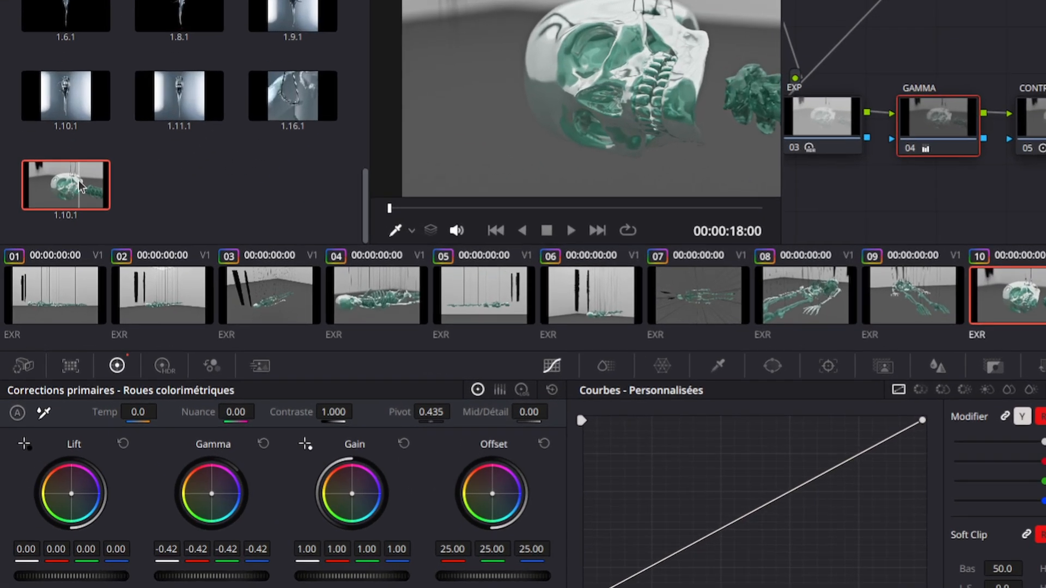
{"action": "right_click", "coordinate": [57, 238]}
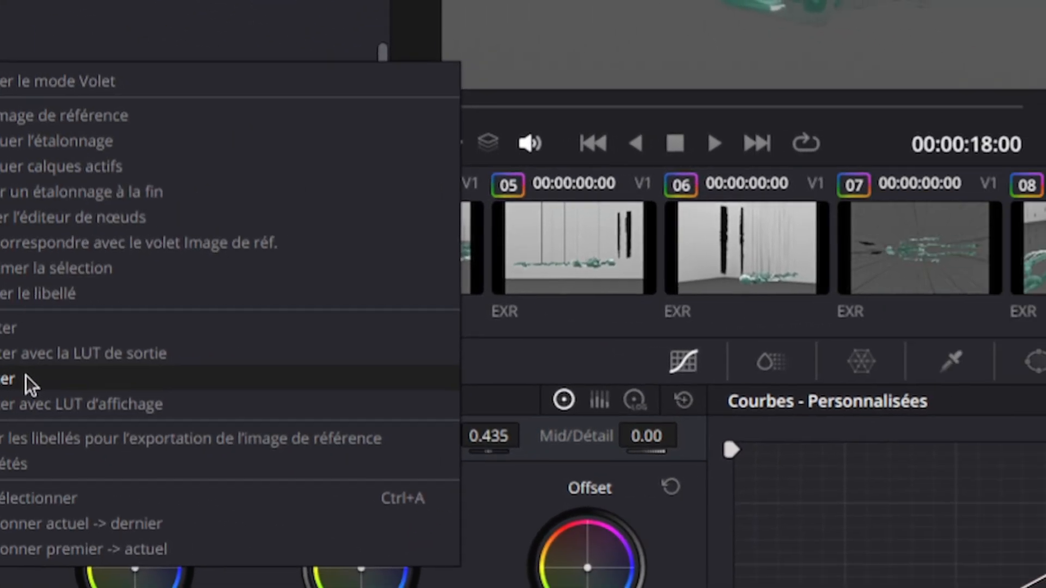
{"action": "left_click", "coordinate": [229, 386]}
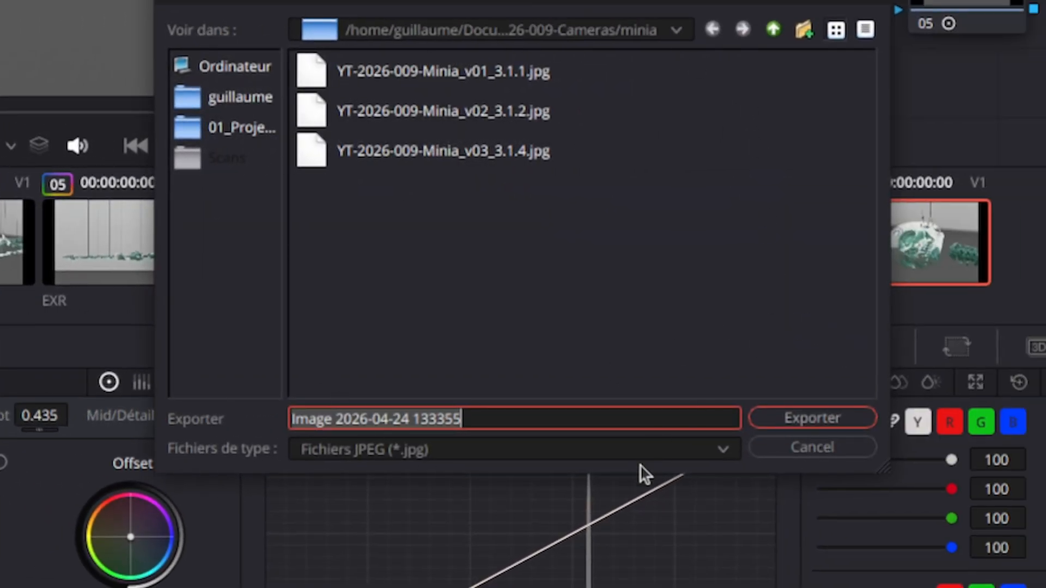
{"action": "left_click", "coordinate": [648, 449]}
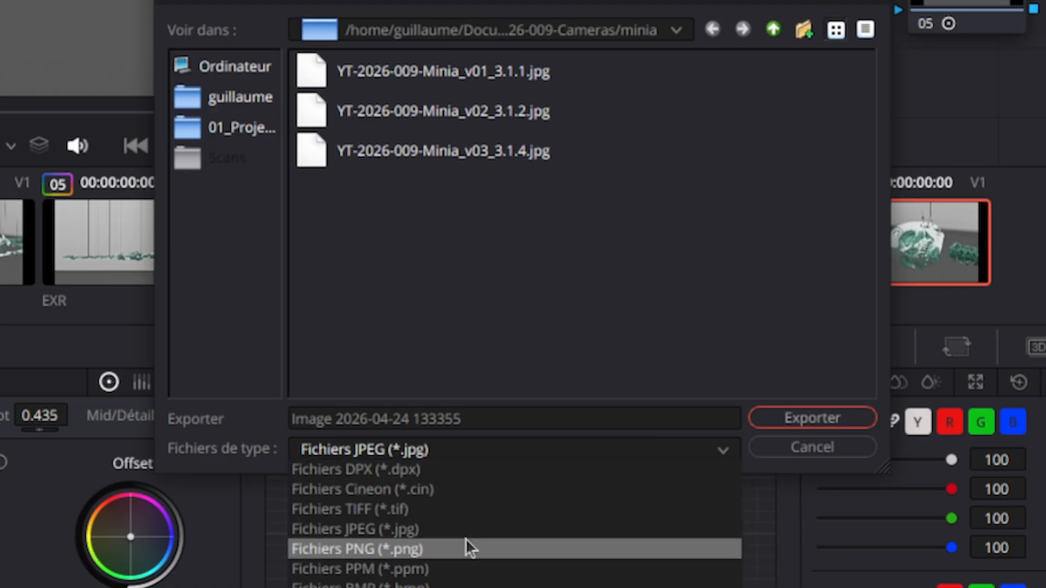
{"action": "left_click", "coordinate": [428, 547]}
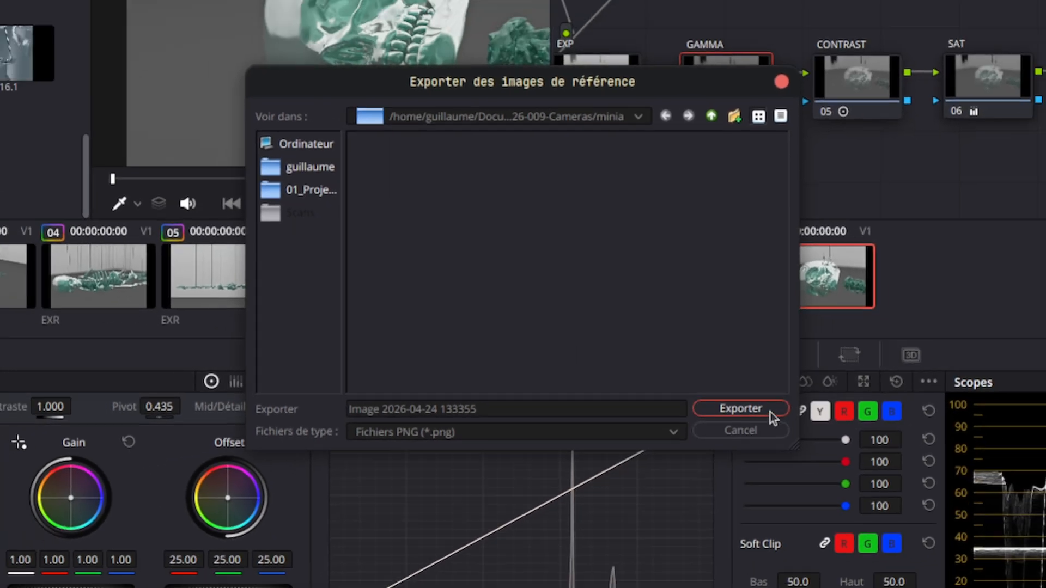
{"action": "left_click", "coordinate": [774, 419]}
{"action": "left_click_drag", "start_coordinate": [146, 510], "coordinate": [144, 510]}
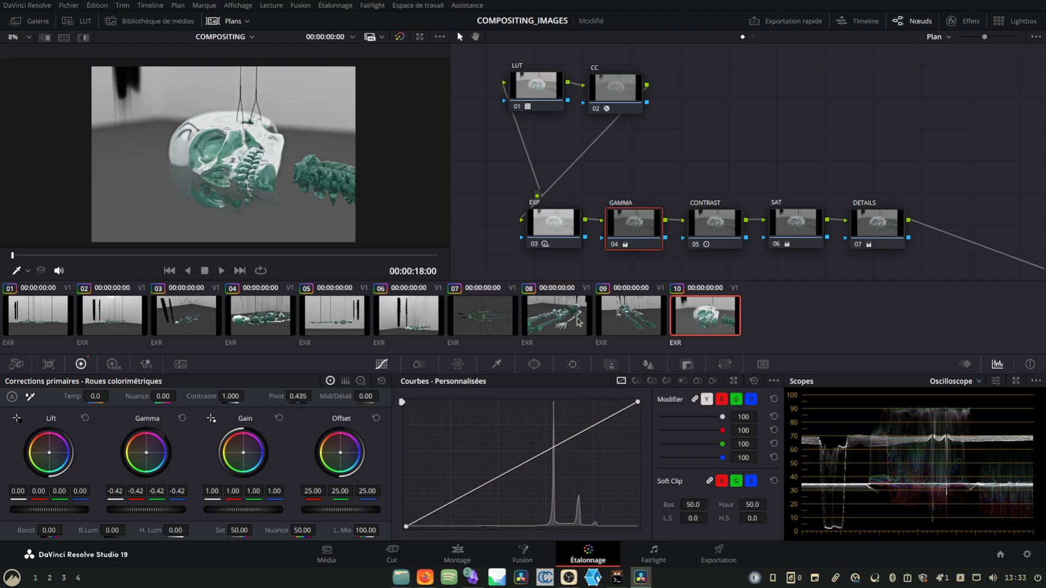
- Select clips 01 to 09 and replace their existing grades with the grade of clip 10
{"action": "left_click", "coordinate": [615, 323]}
{"action": "left_click", "coordinate": [49, 330], "text": "shift"}
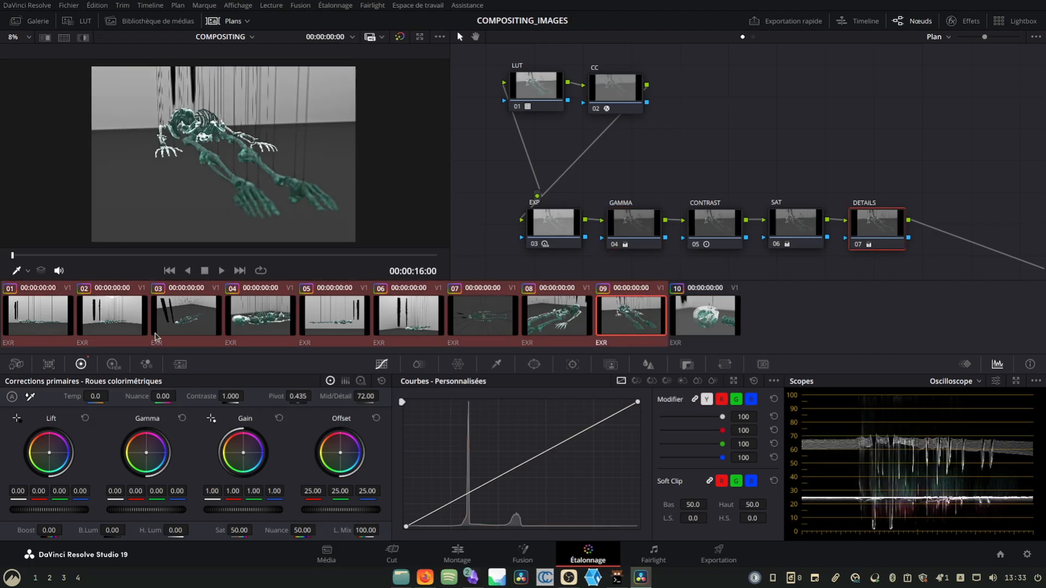
{"action": "middle_click", "coordinate": [723, 316]}
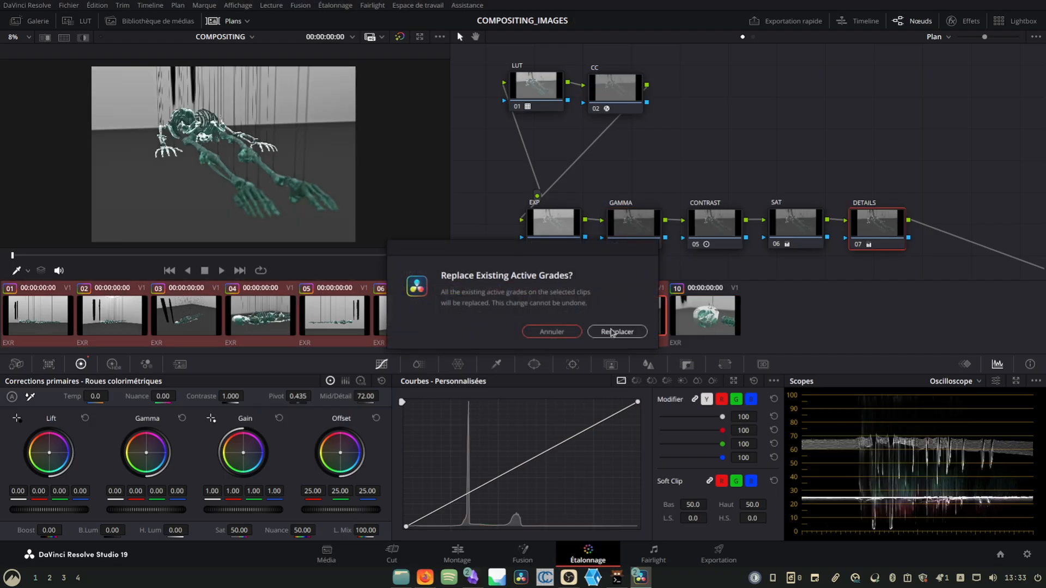
{"action": "left_click", "coordinate": [618, 330]}
- Examine the copied grade on clips 08, 06 and 04, looking closely at the skull and ribs in clip 04
{"action": "left_click", "coordinate": [526, 321]}
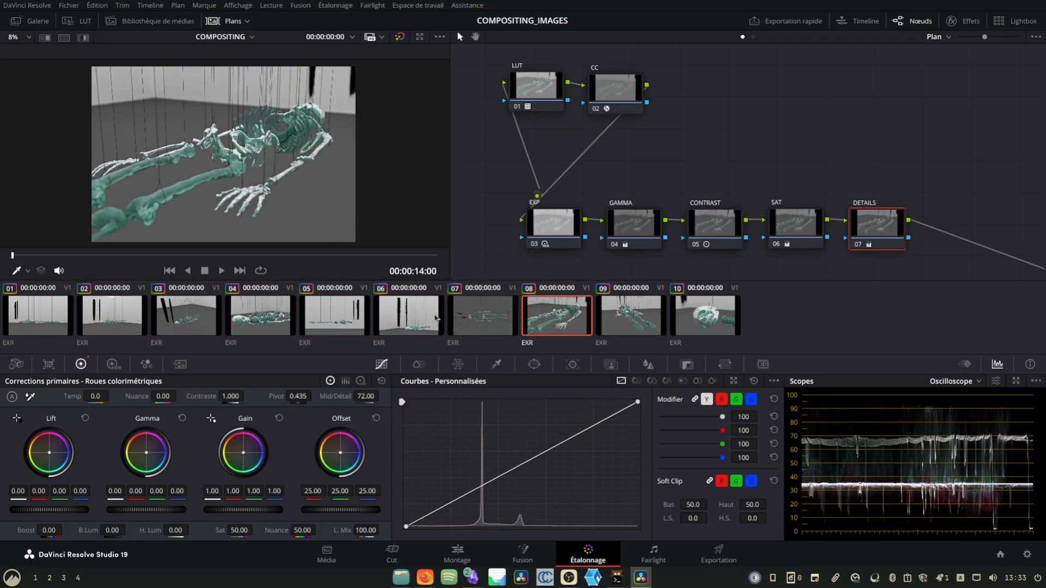
{"action": "left_click", "coordinate": [423, 319]}
{"action": "left_click", "coordinate": [283, 318]}
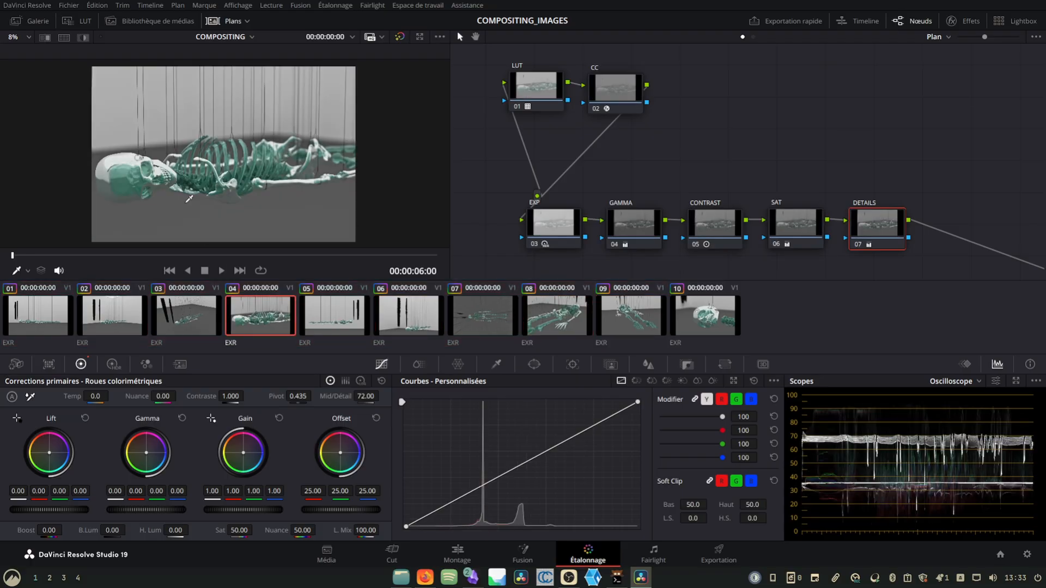
{"action": "scroll", "coordinate": [188, 199], "scroll_direction": "up", "scroll_amount": 5}
{"action": "left_click_drag", "start_coordinate": [187, 193], "coordinate": [318, 154]}
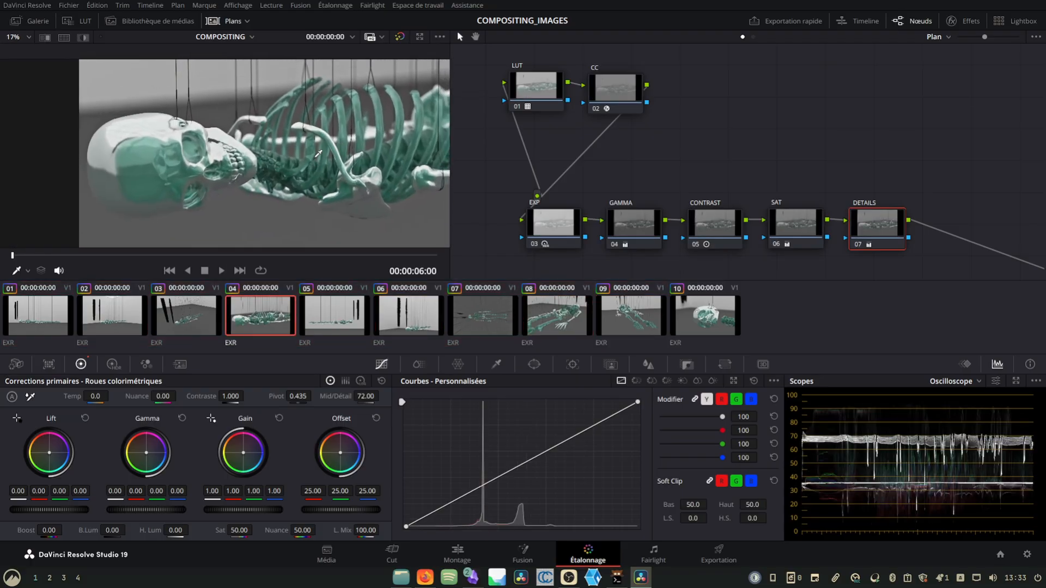